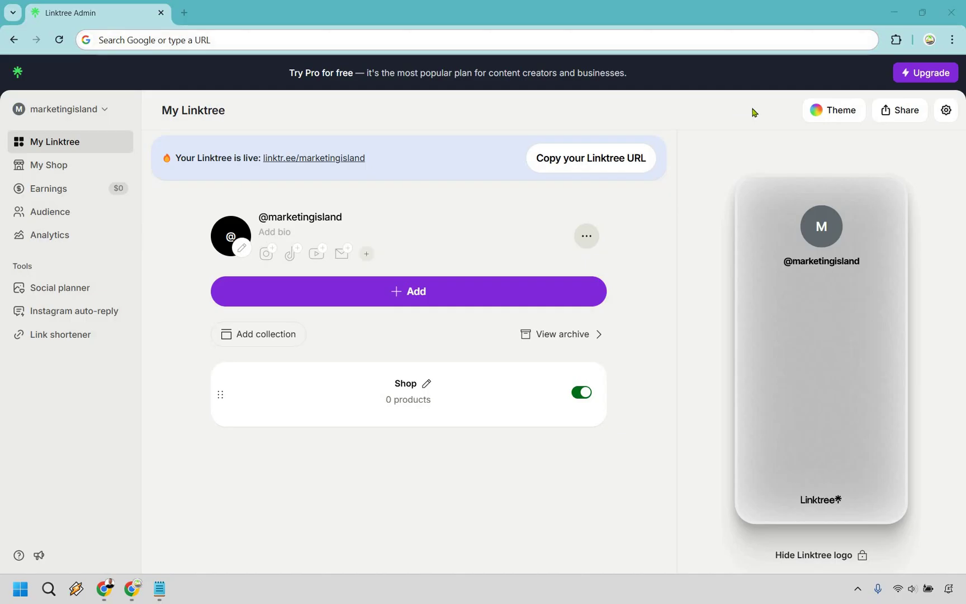
- Open the Linktree's theme settings and look through the available theme designs
click(821, 112)
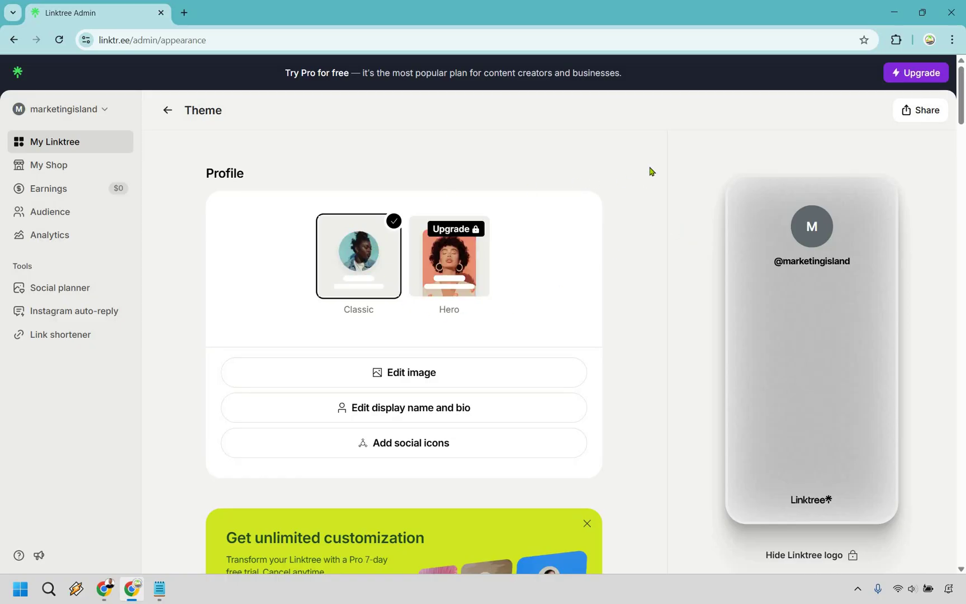
scroll(666, 169, down, 4)
scroll(666, 169, down, 13)
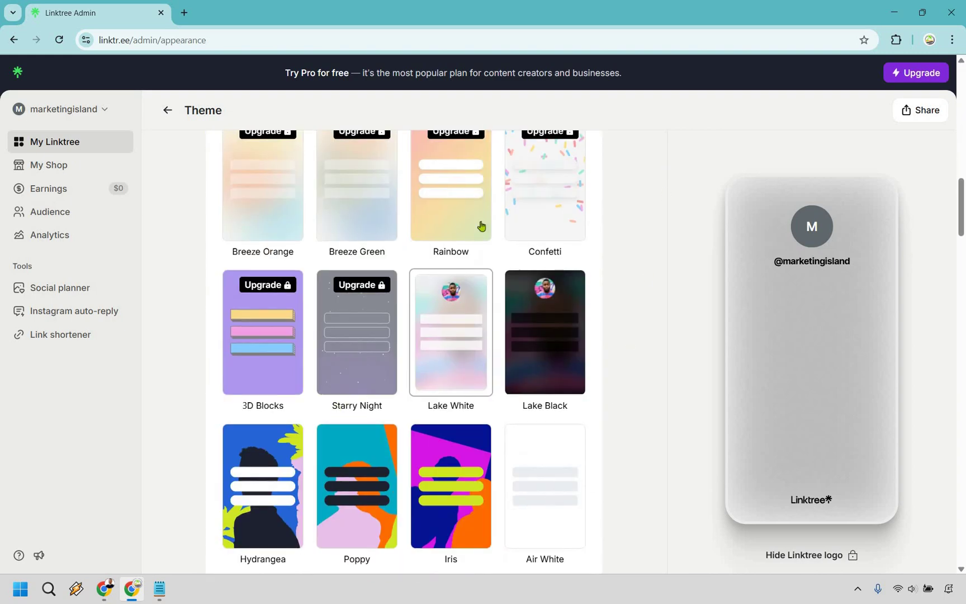
scroll(619, 227, down, 2)
scroll(654, 229, down, 3)
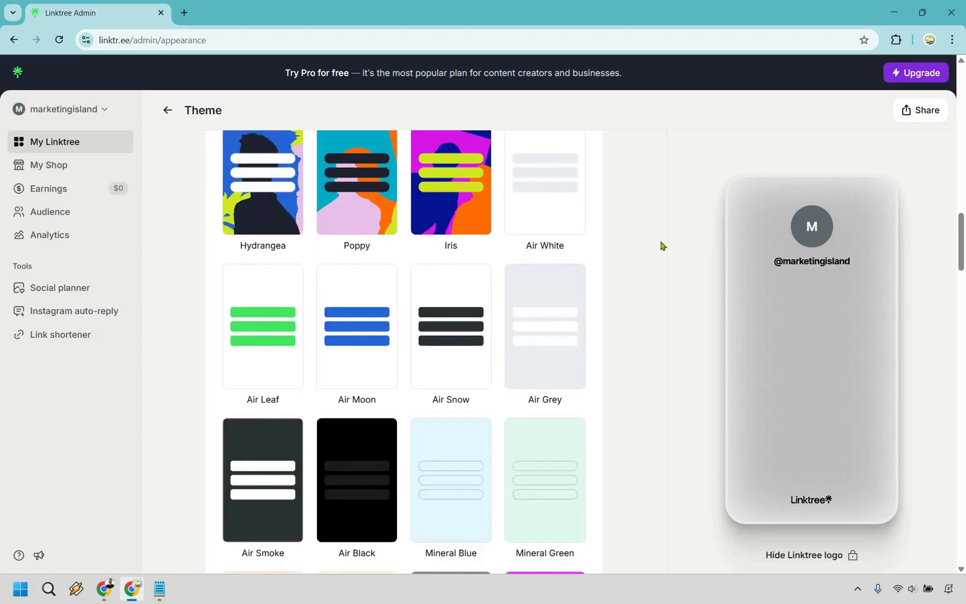
scroll(641, 287, down, 3)
scroll(642, 288, up, 6)
scroll(642, 288, up, 17)
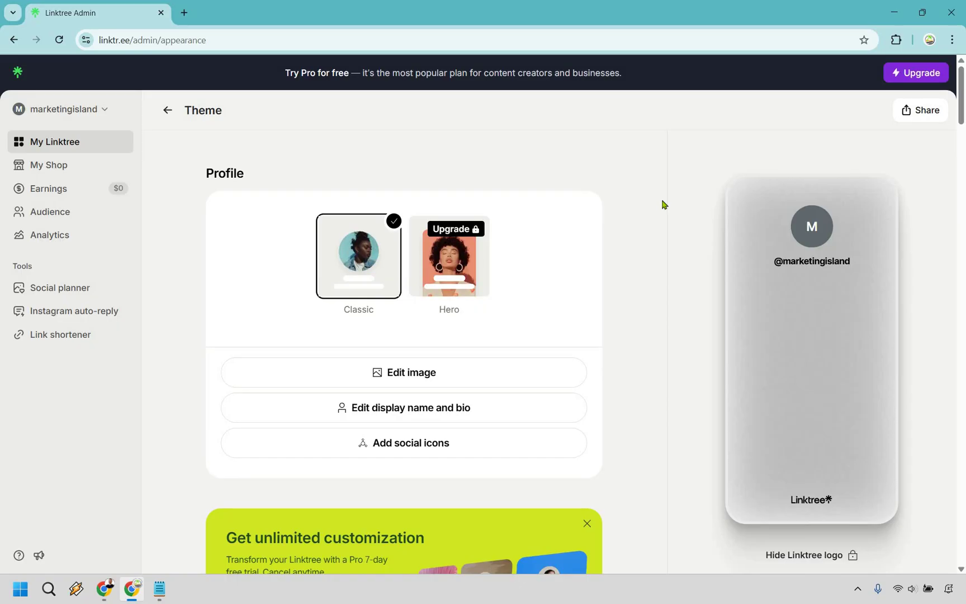
- Upload the palm tree logo from the device as the profile avatar, cropped to a square
click(395, 374)
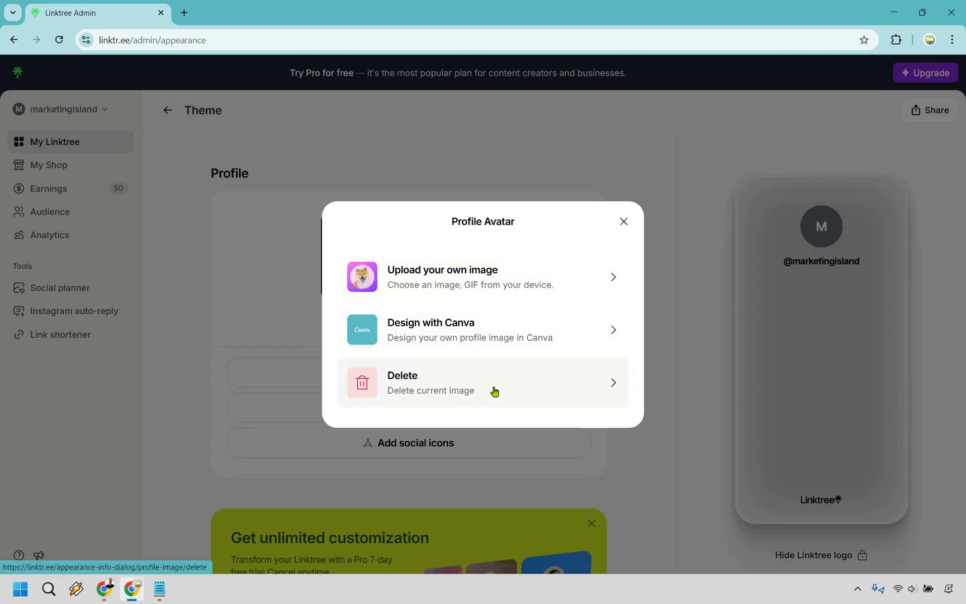
click(474, 277)
click(488, 307)
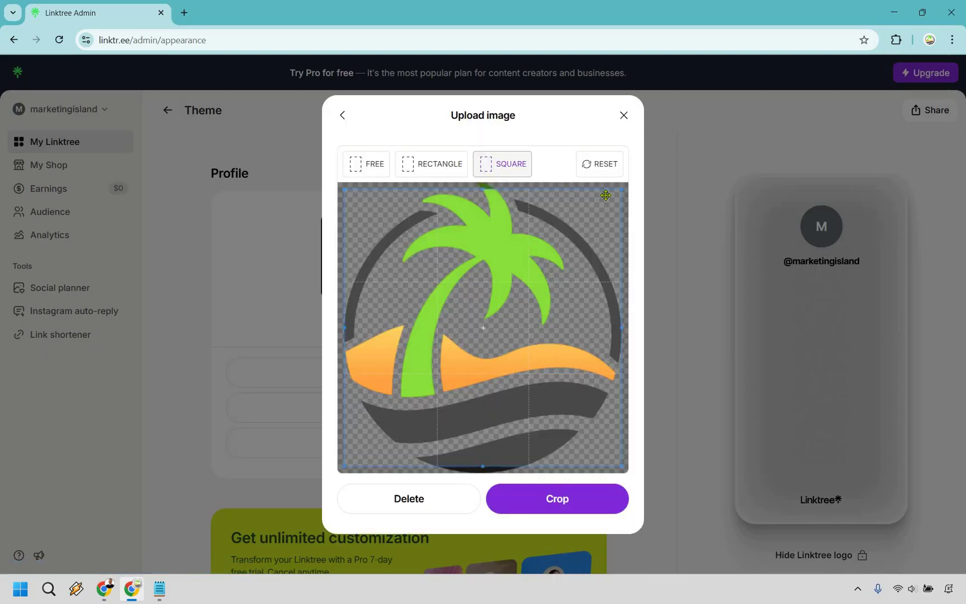
click(582, 502)
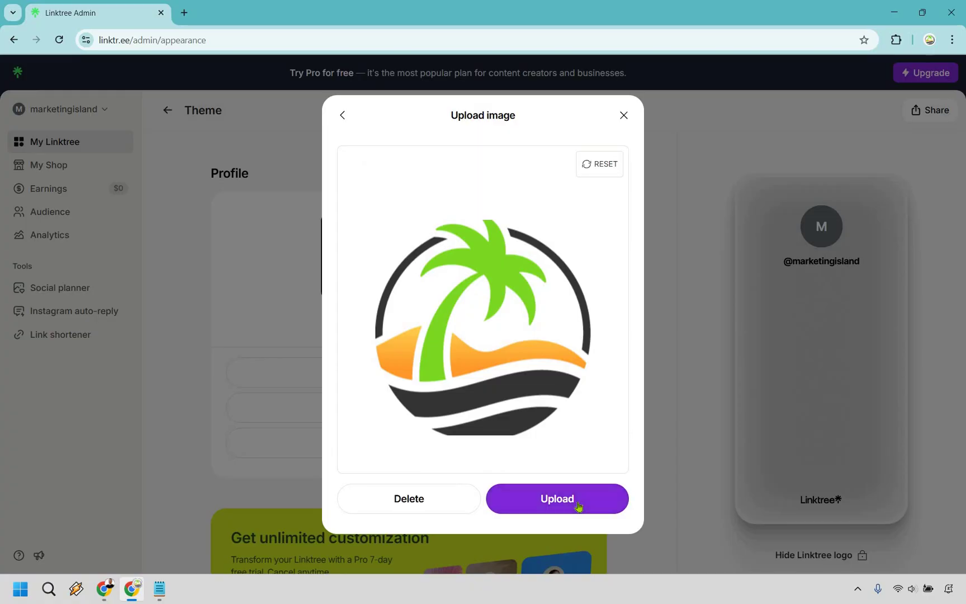
key(Return)
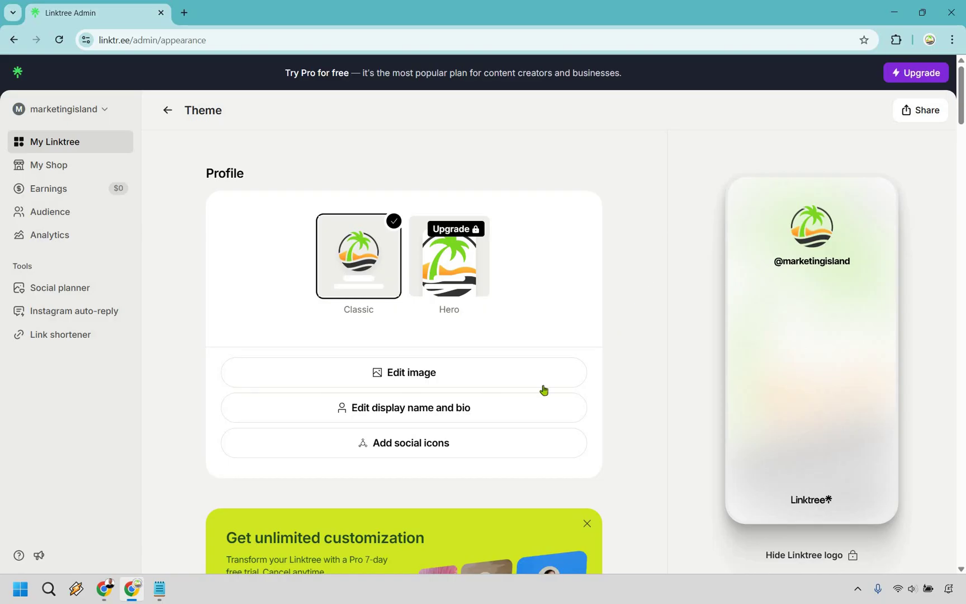
- Set the profile bio to "Software tutorials and reviews that help you grow your digital business." and save it
click(498, 406)
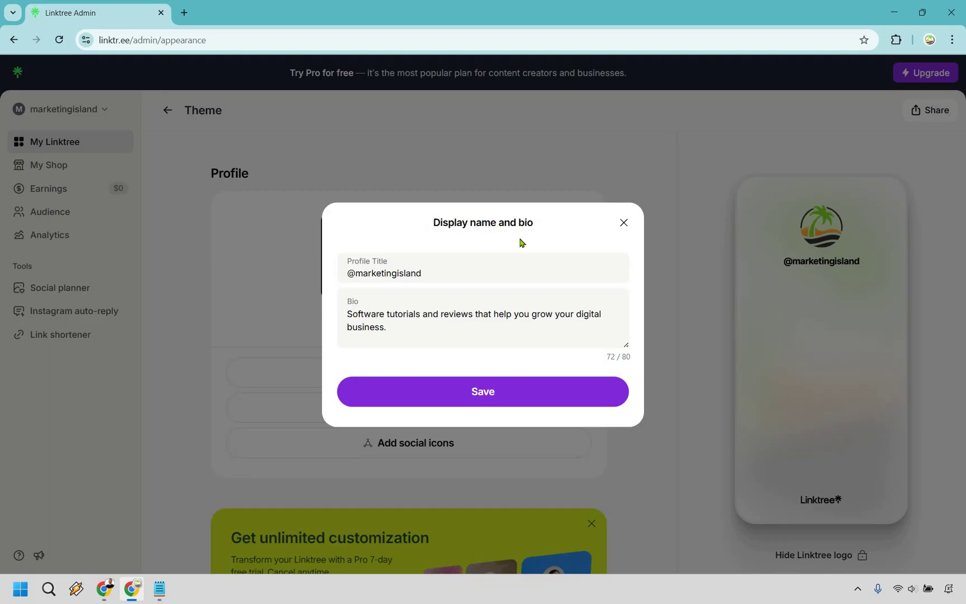
click(511, 397)
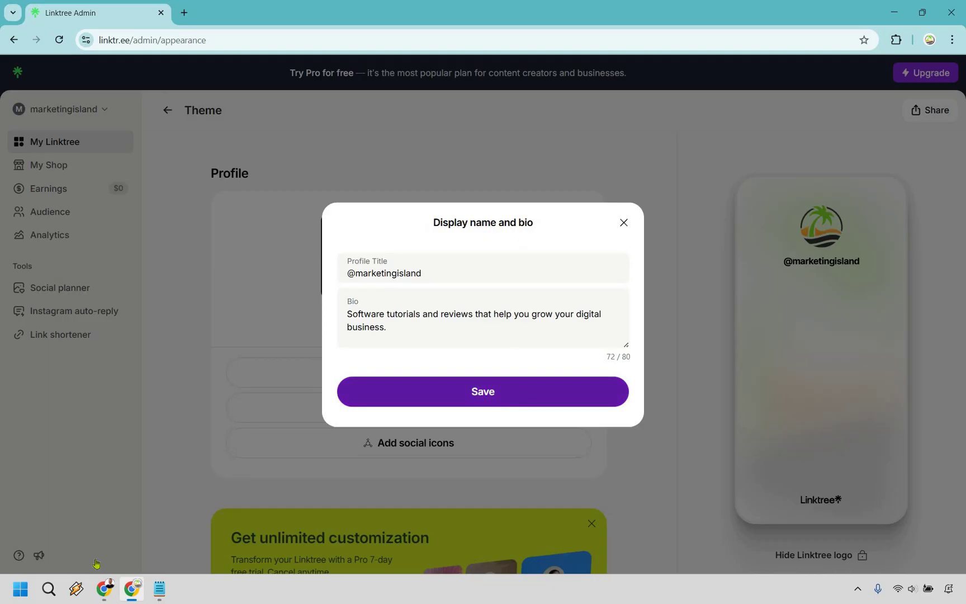
click(624, 223)
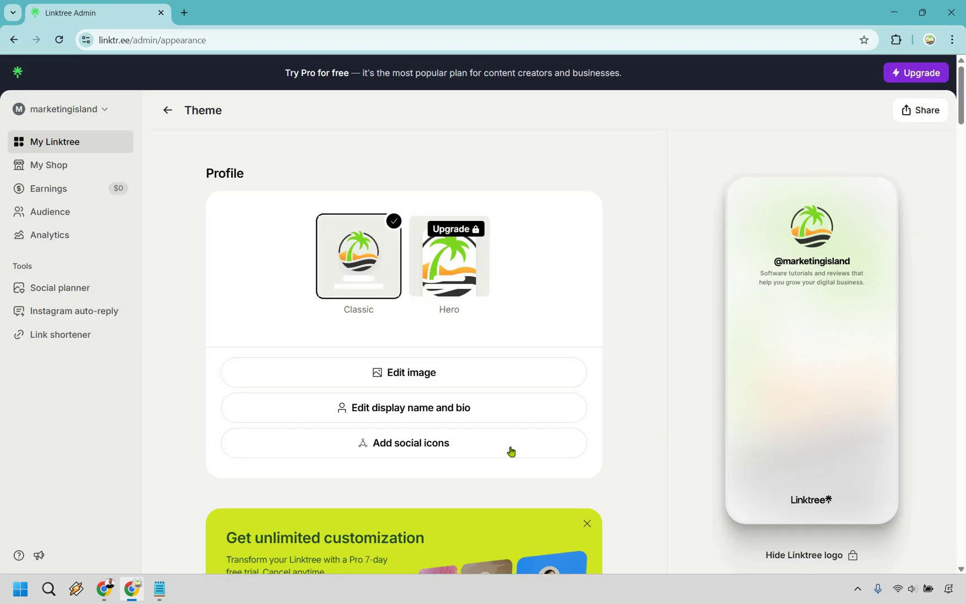
click(447, 453)
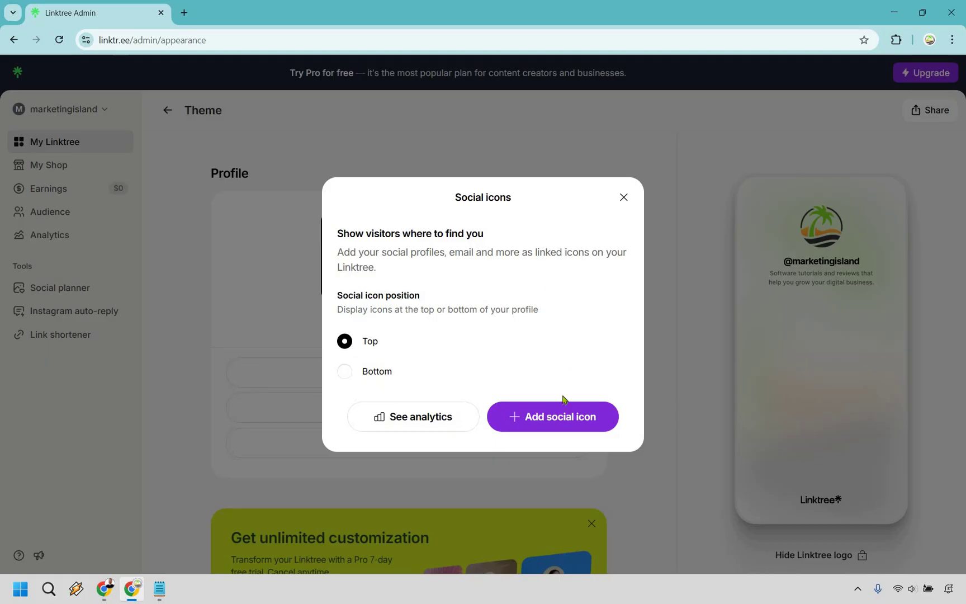
click(563, 424)
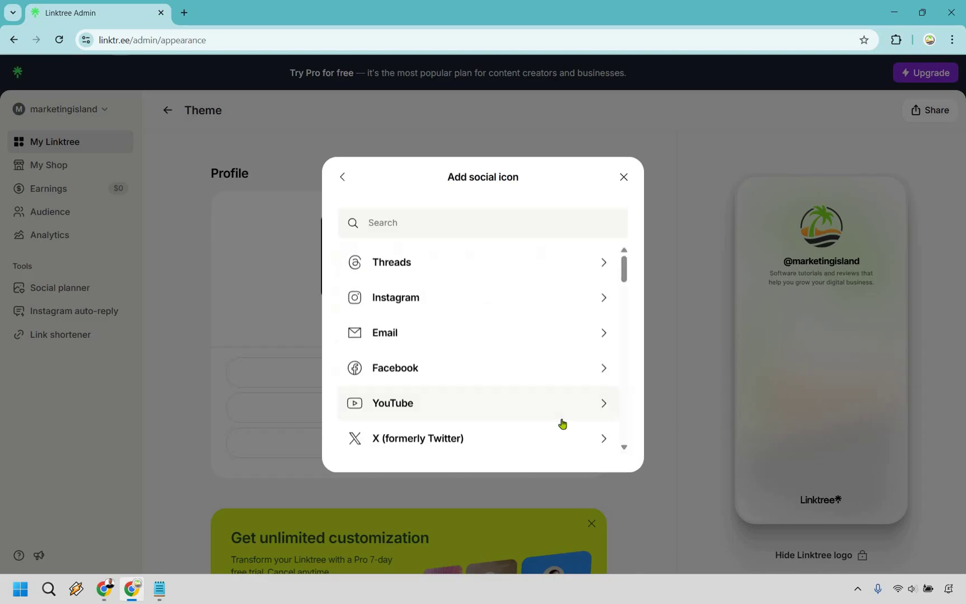
click(487, 404)
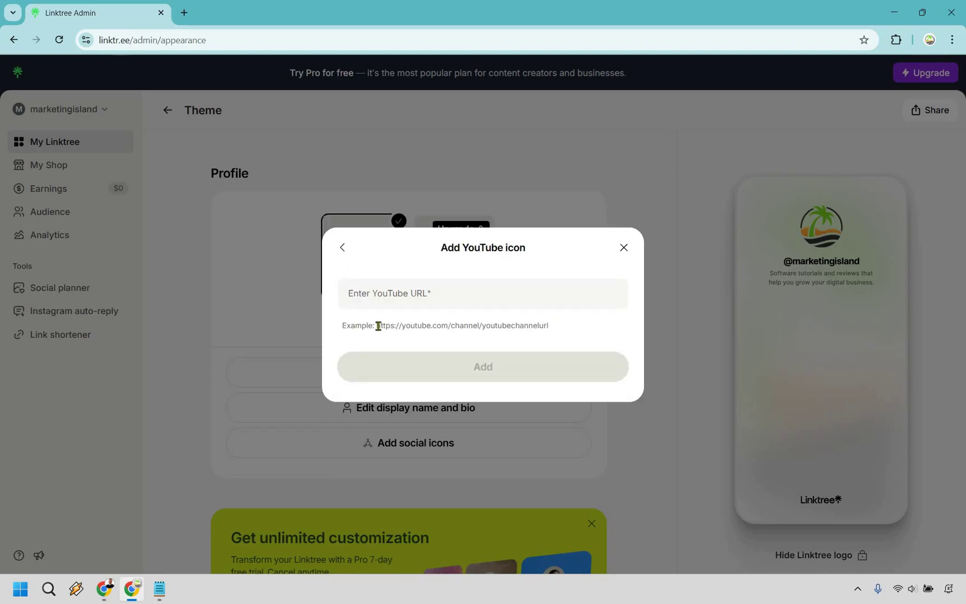
drag(377, 326, 581, 332)
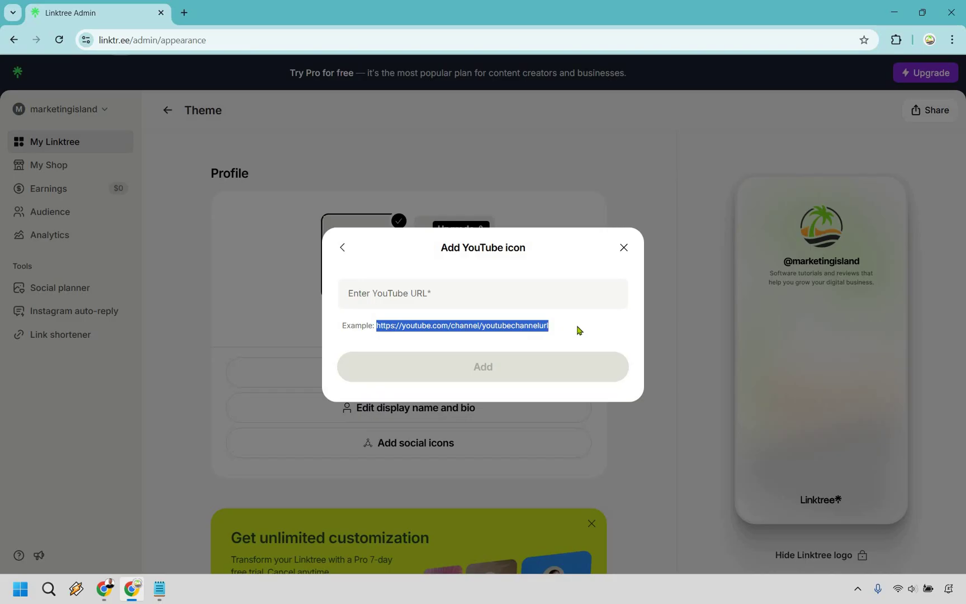
click(507, 325)
double_click(484, 325)
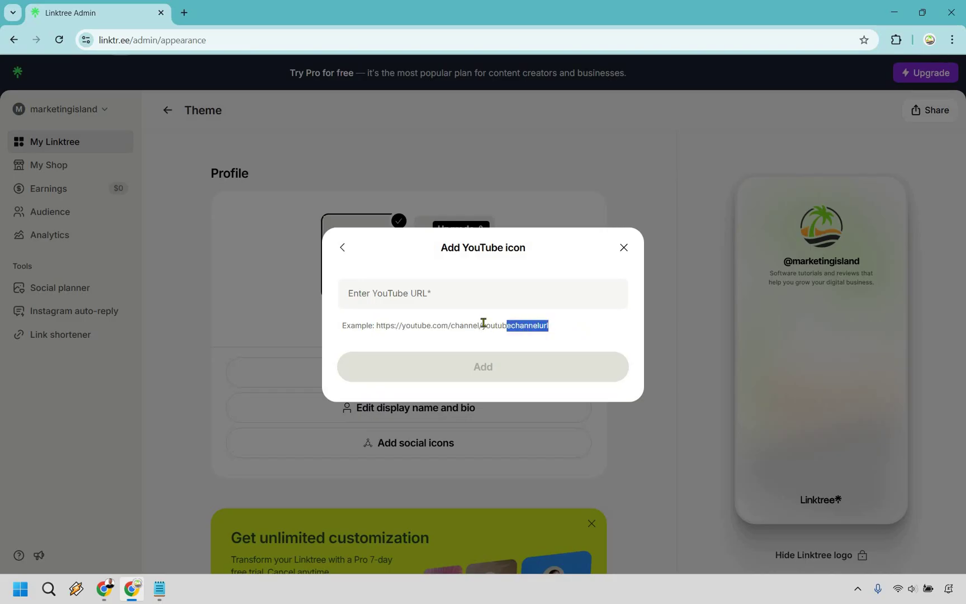
click(479, 287)
text(https://www.youtube.com/@marketingisland)
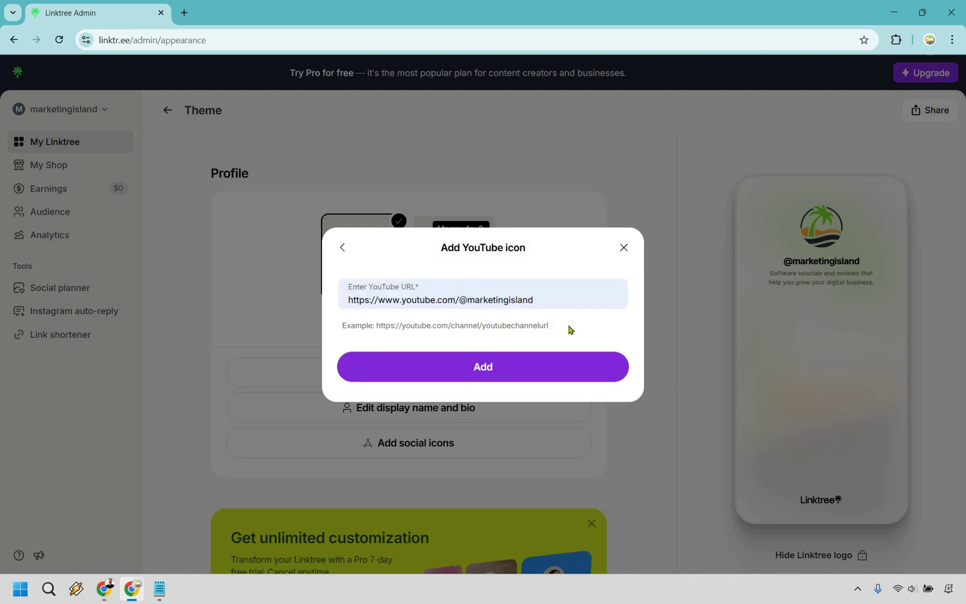
click(519, 368)
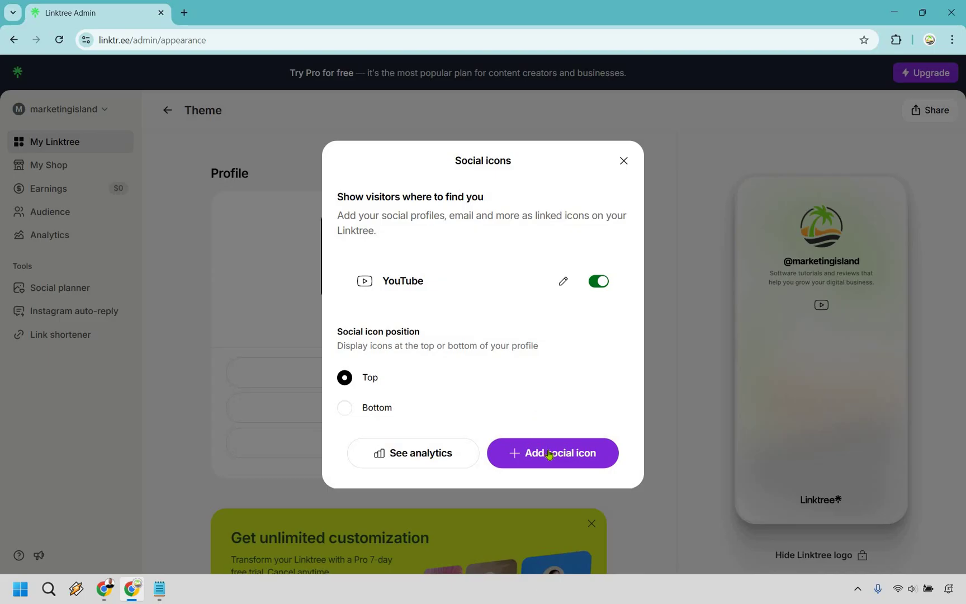
click(550, 454)
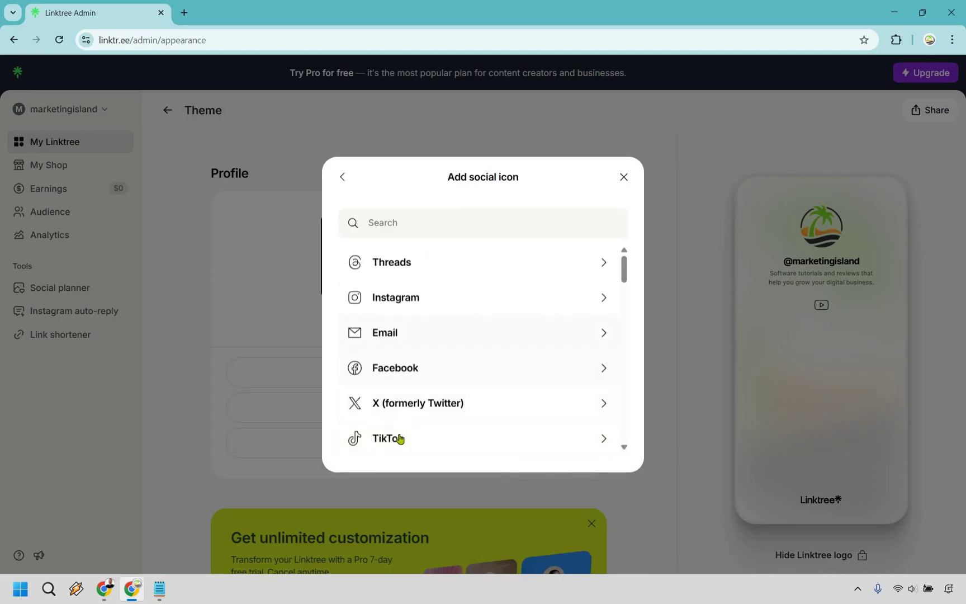
click(399, 442)
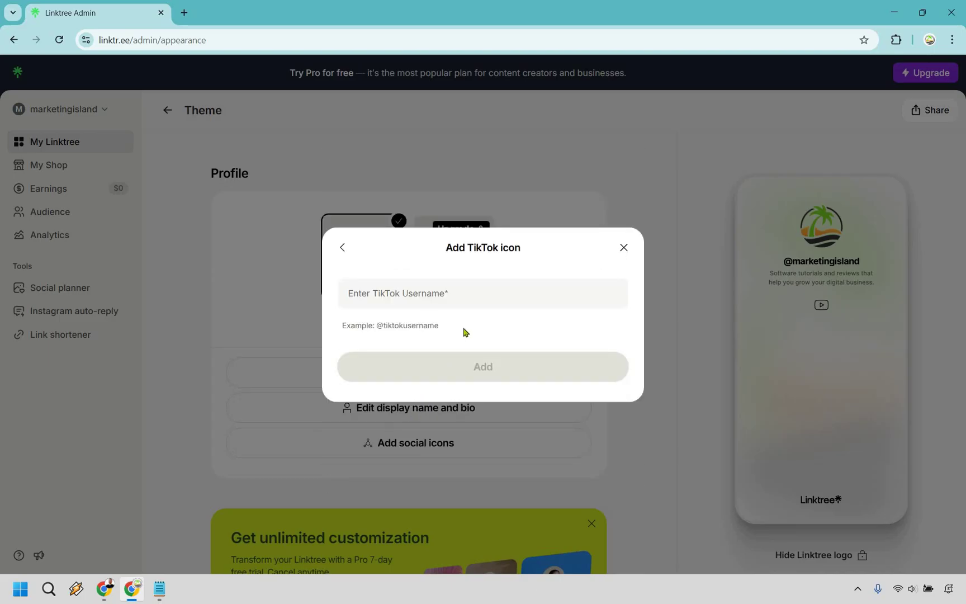
click(461, 296)
text(@marketingisland)
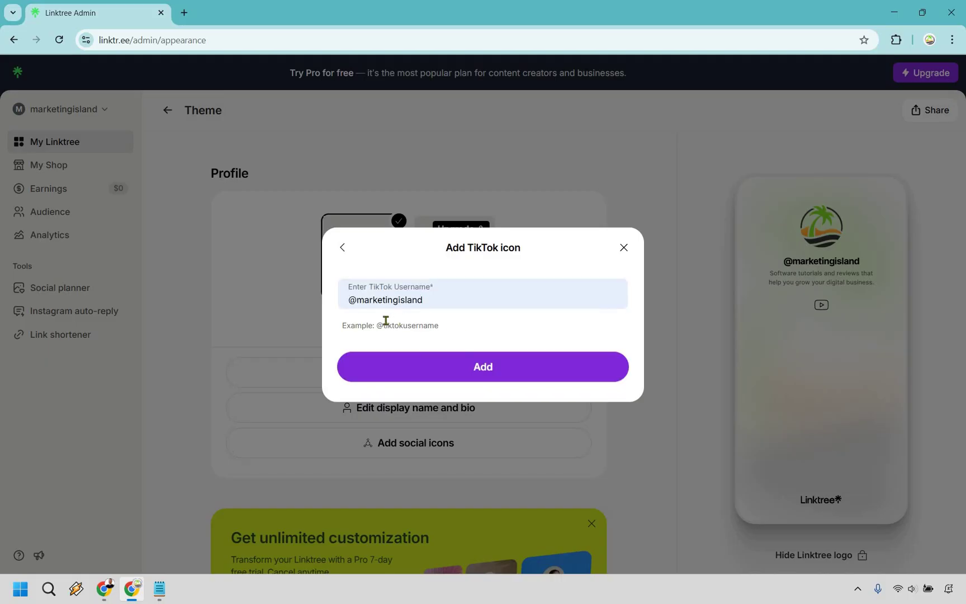
drag(376, 325, 442, 328)
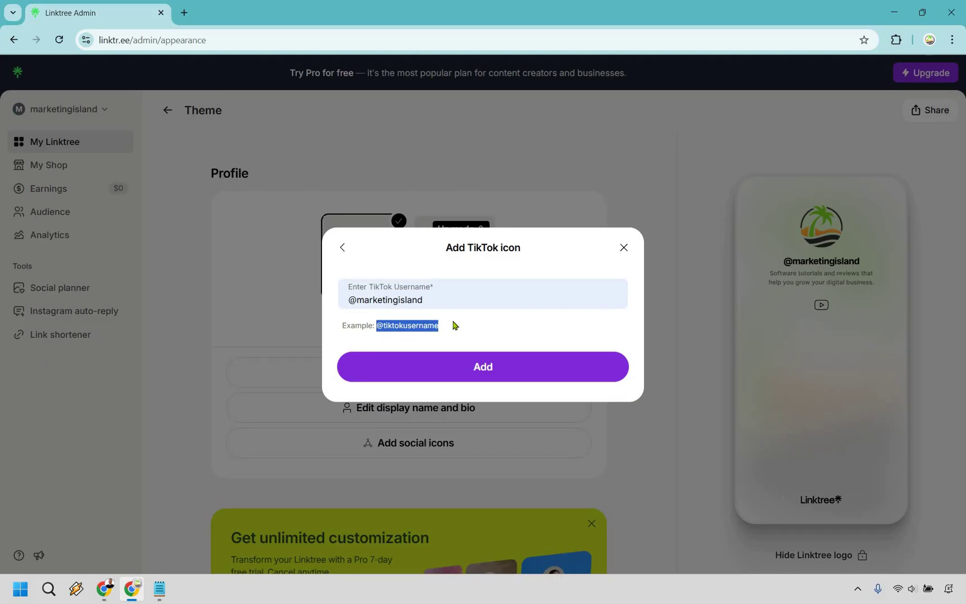
click(453, 324)
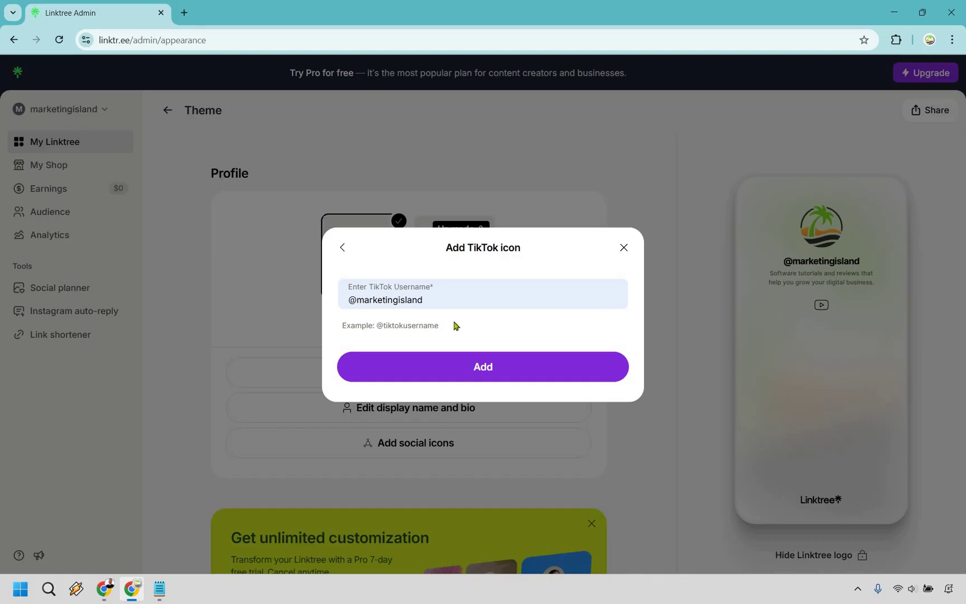
key(Return)
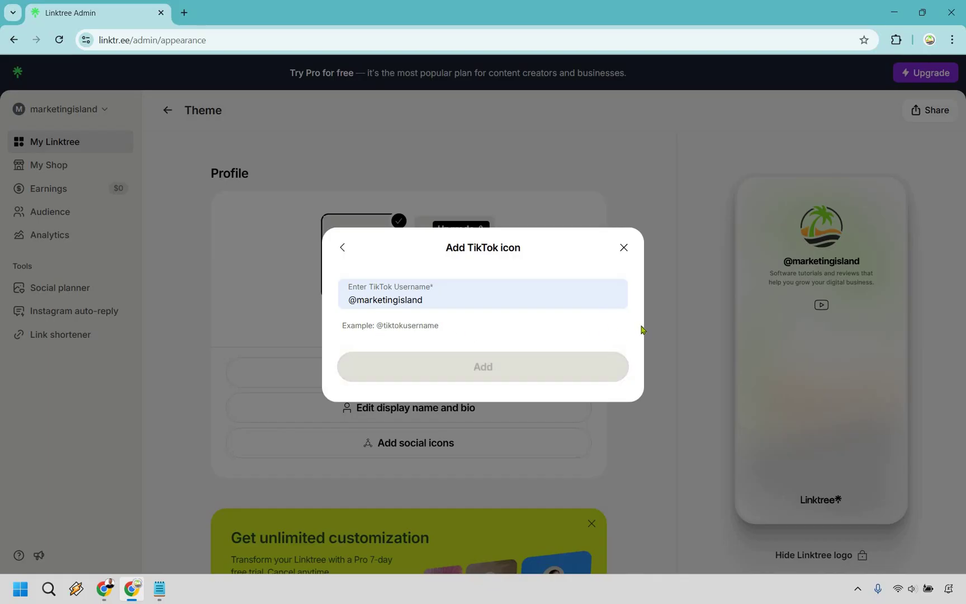
- Look through the list of other platforms offered as social icons, then close it without adding one
click(567, 471)
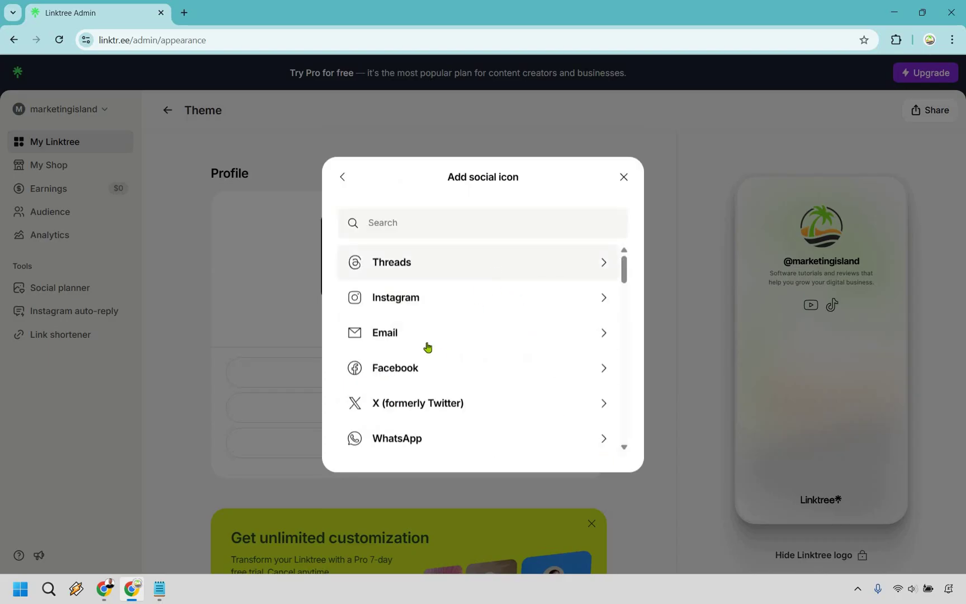
scroll(464, 324, down, 3)
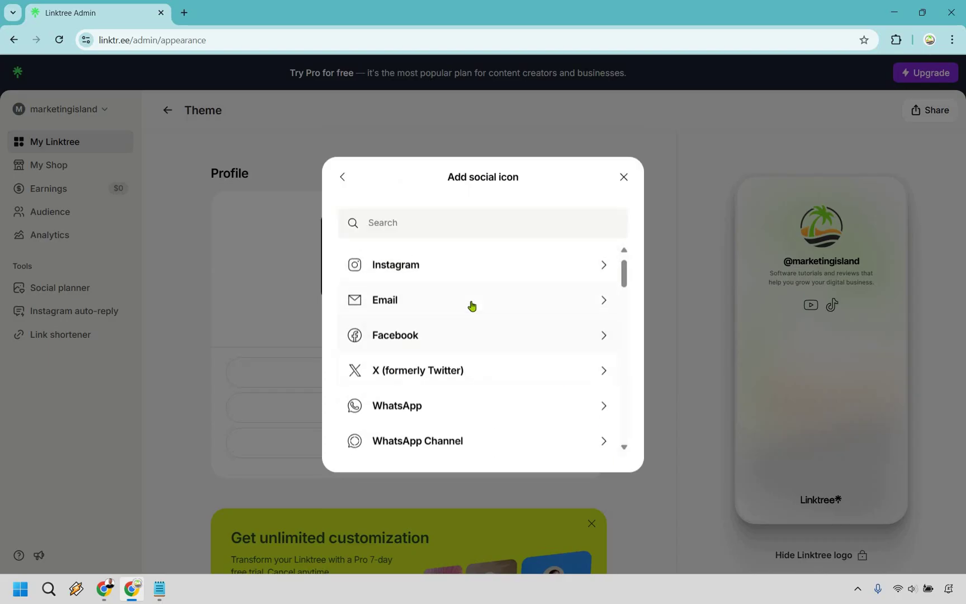
scroll(473, 306, down, 5)
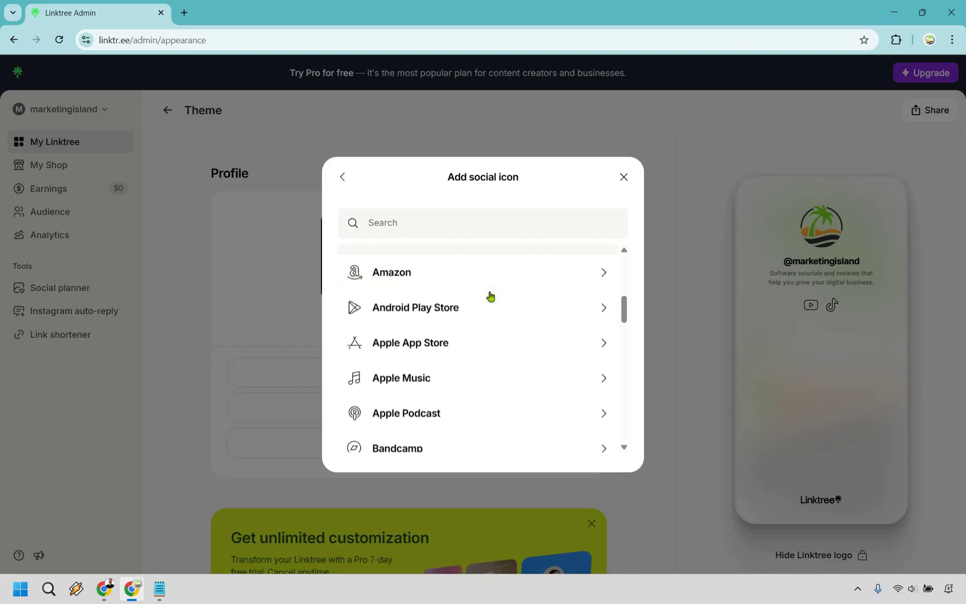
scroll(491, 313, down, 5)
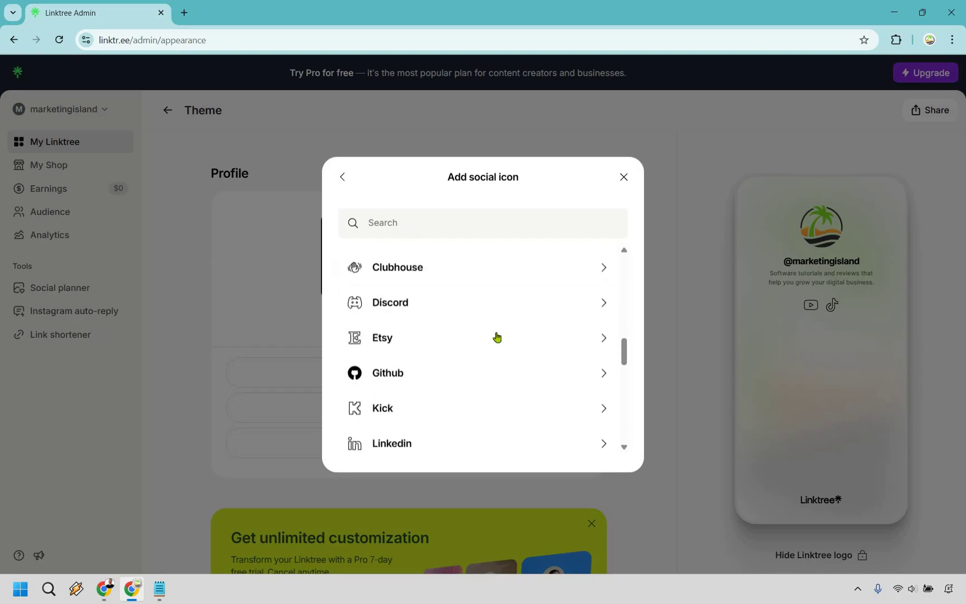
scroll(499, 344, down, 8)
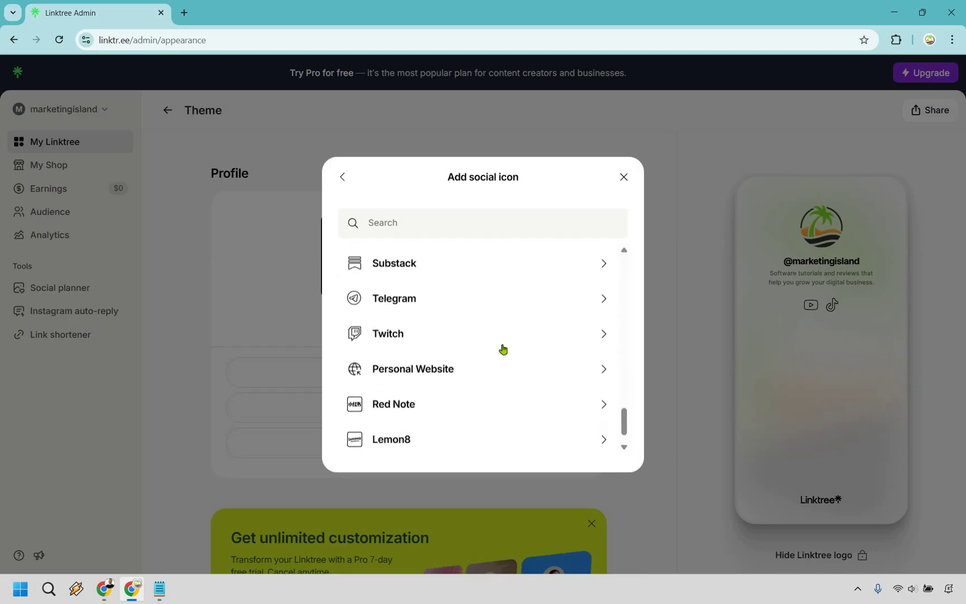
scroll(503, 350, up, 8)
scroll(554, 254, up, 10)
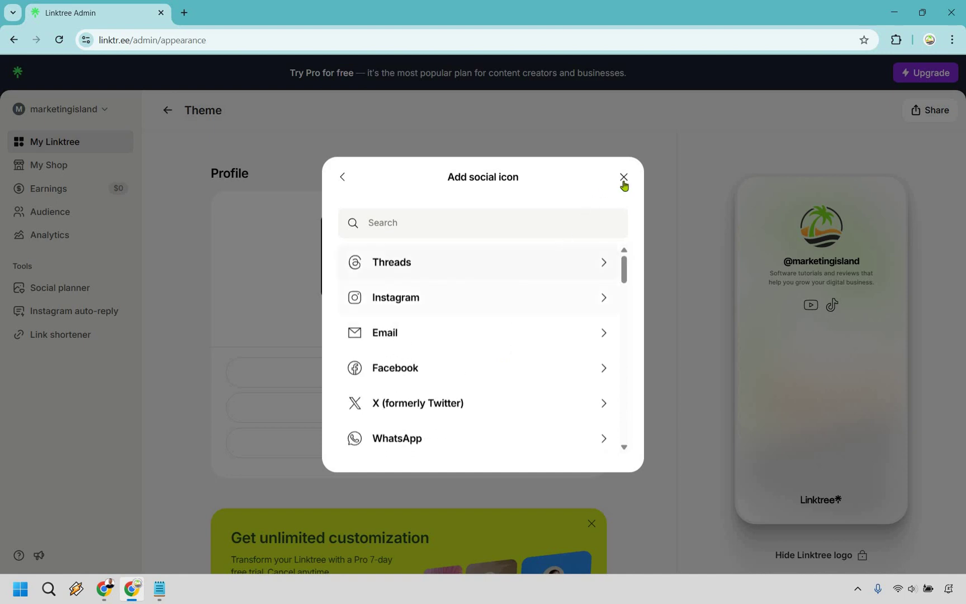
click(658, 257)
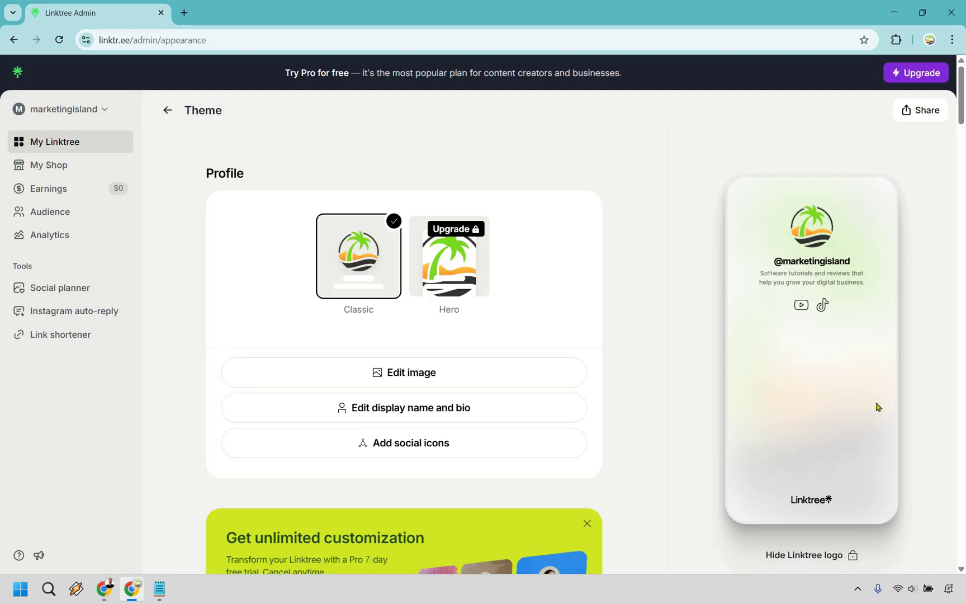
- Look over the theme designs again and return to the My Linktree page
scroll(675, 223, down, 20)
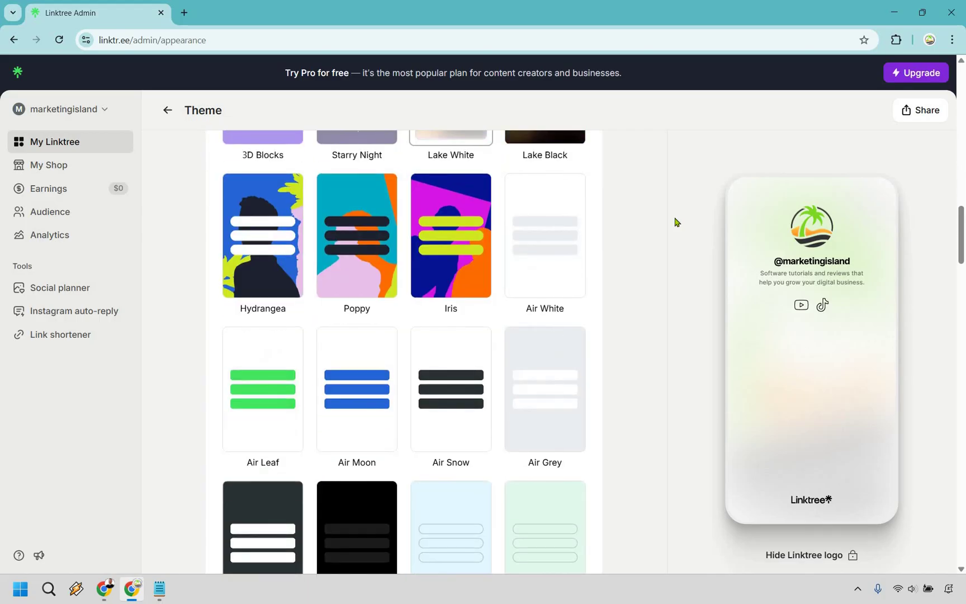
scroll(675, 222, up, 20)
key(alt+Left)
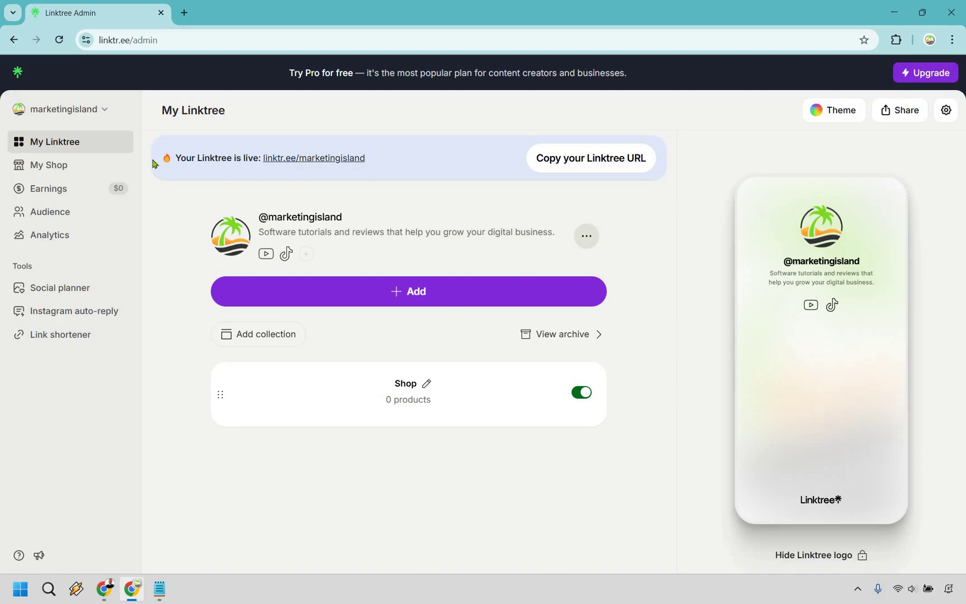
- Start adding an Amazon product to the shop, search for "blue yeti" and pick the Logitech for Creators Blue Yeti microphone
click(53, 166)
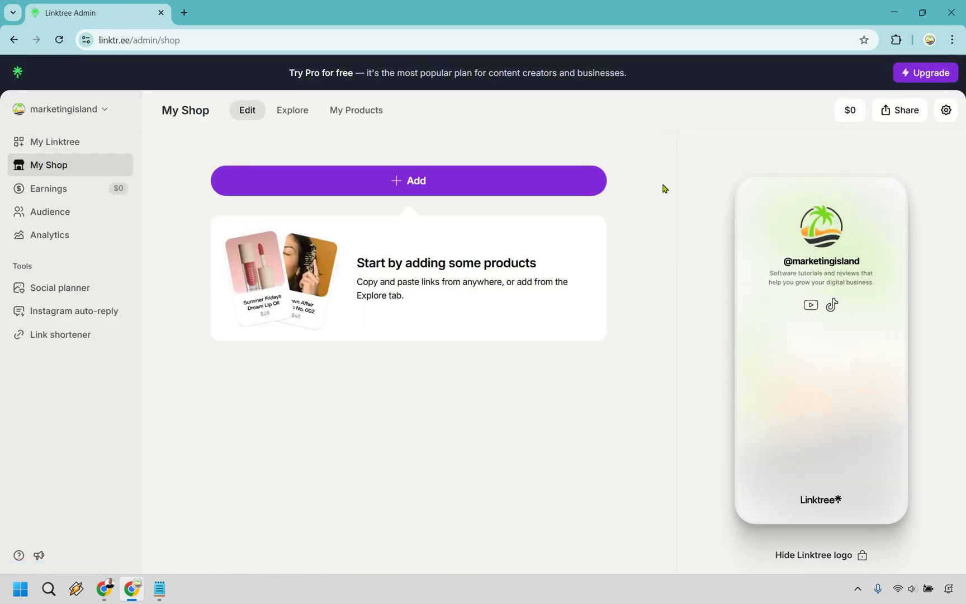
click(422, 180)
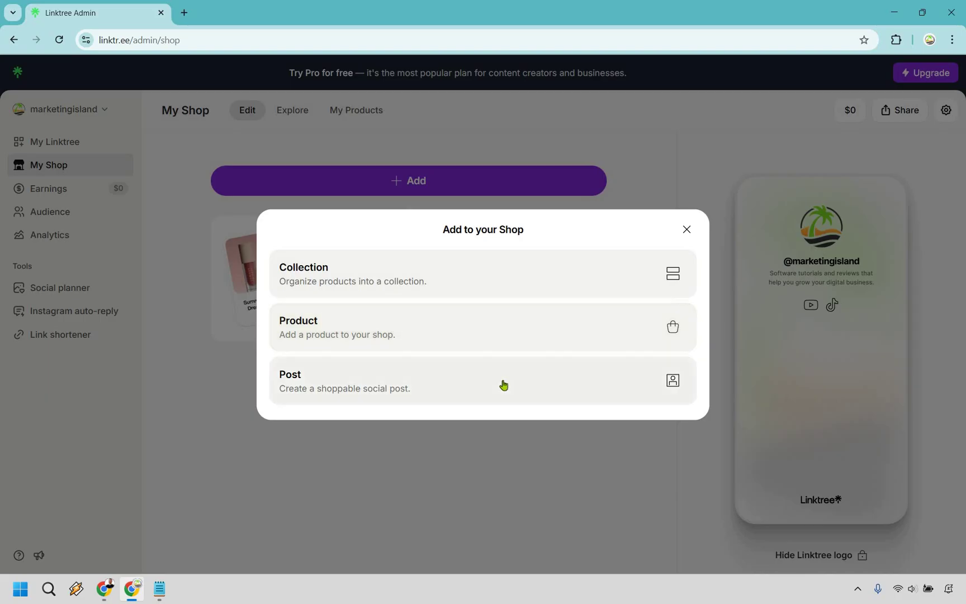
click(492, 333)
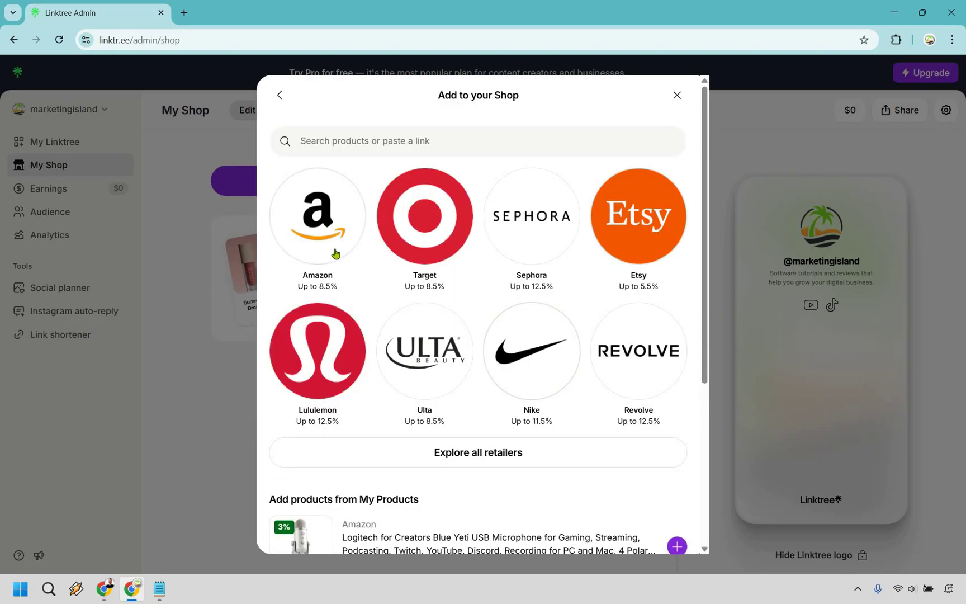
click(320, 219)
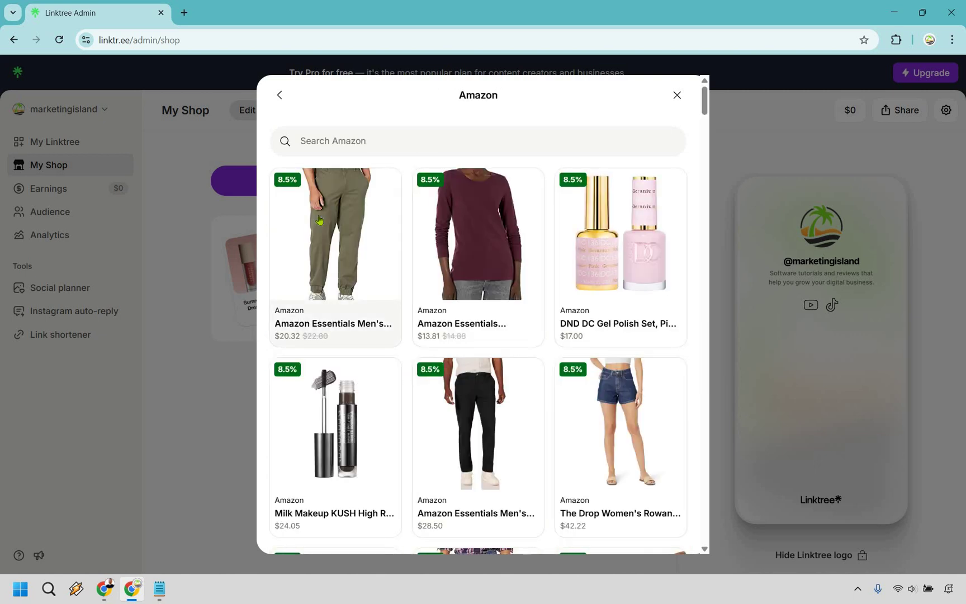
click(374, 145)
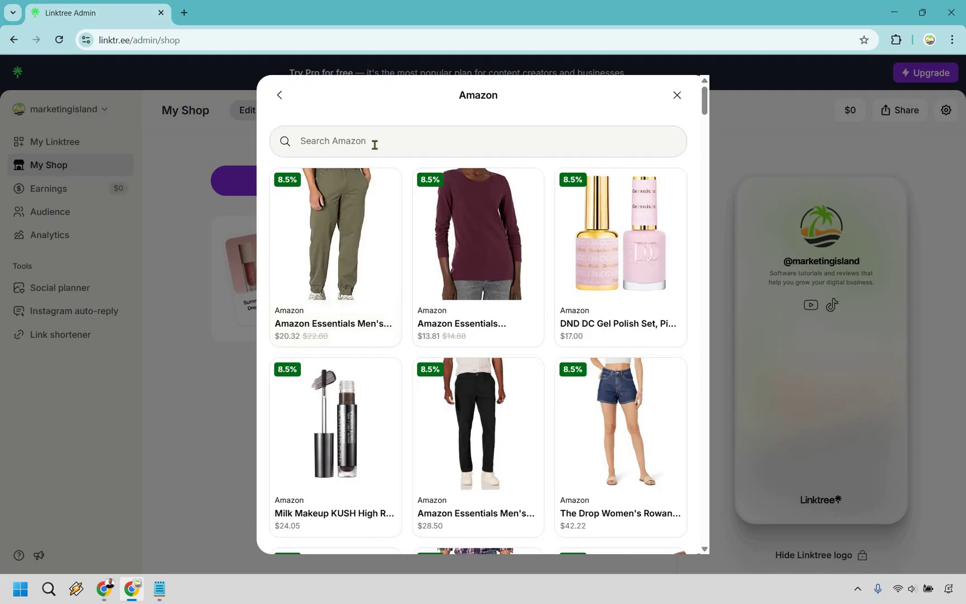
text(blue yeti)
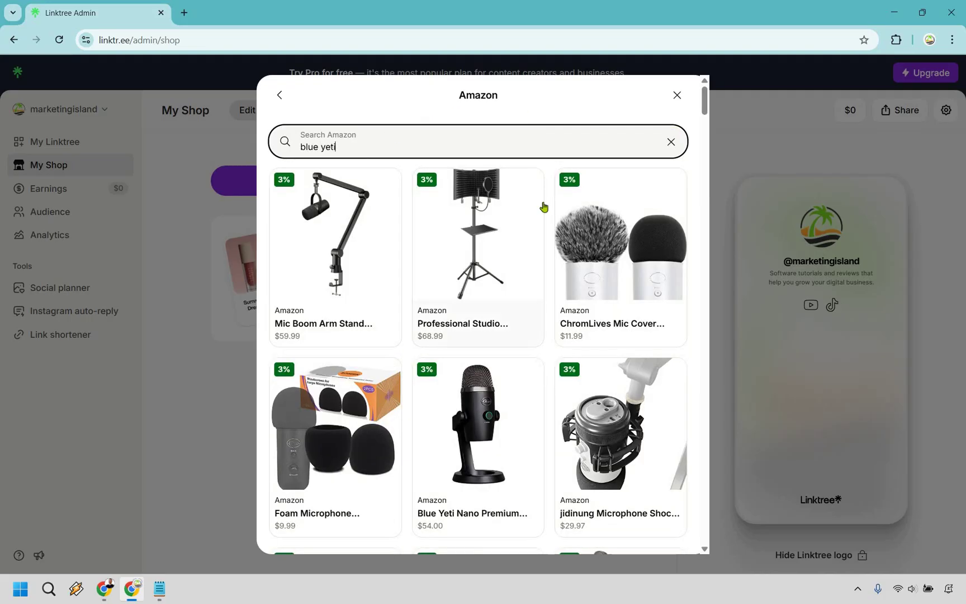
scroll(534, 241, down, 5)
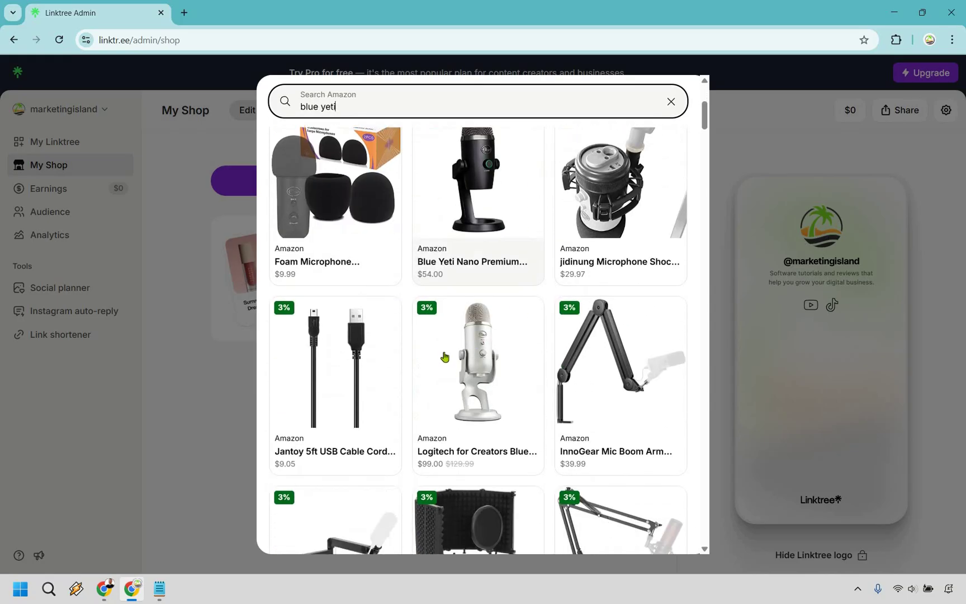
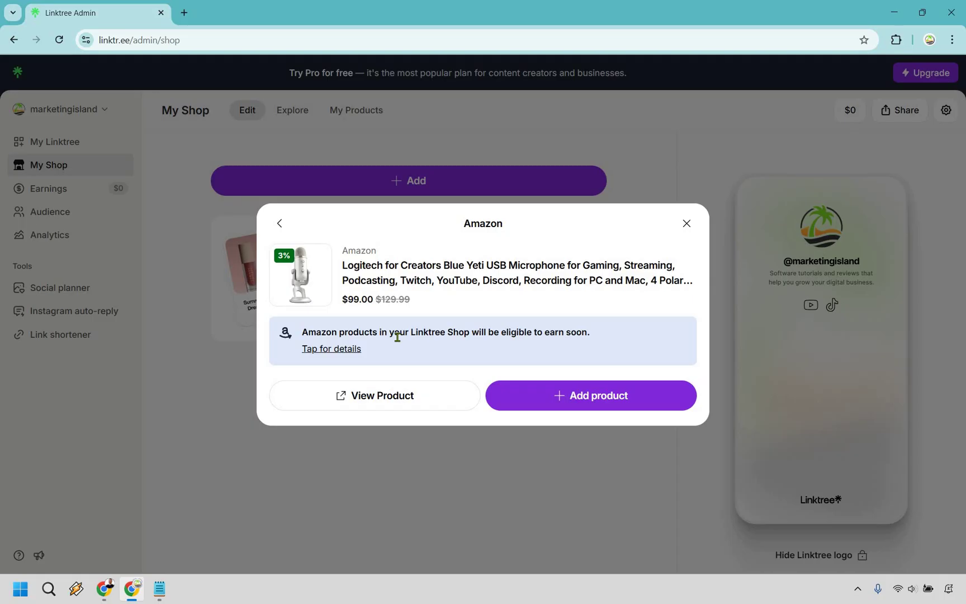
- Read the Amazon commission eligibility details and add the Blue Yeti USB microphone to the shop
click(317, 351)
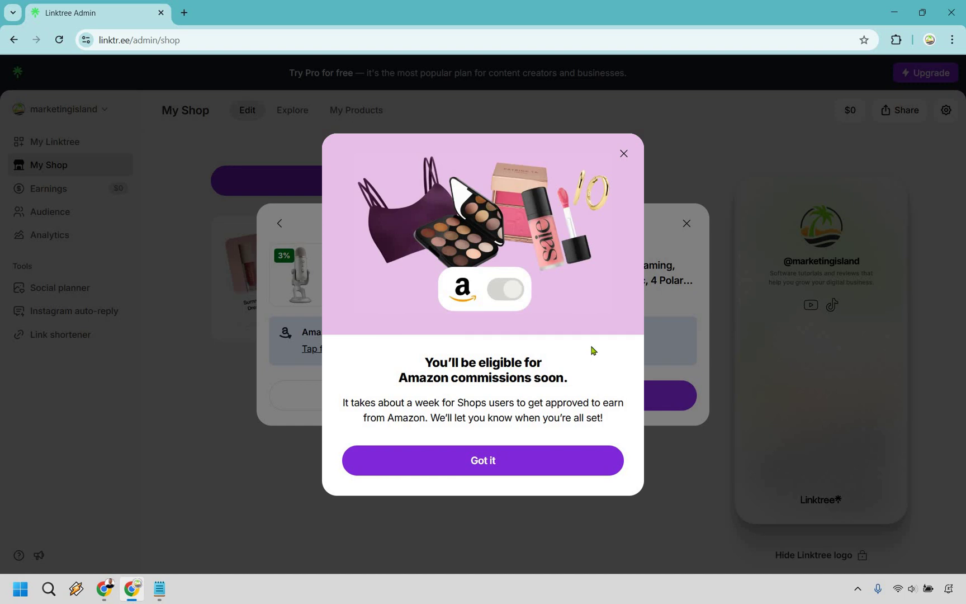
click(544, 461)
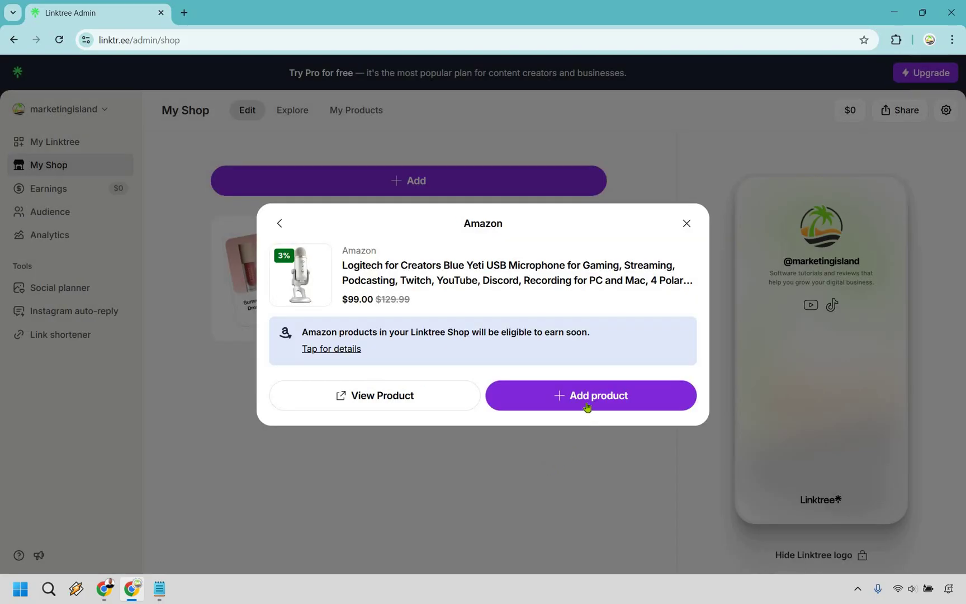
click(587, 407)
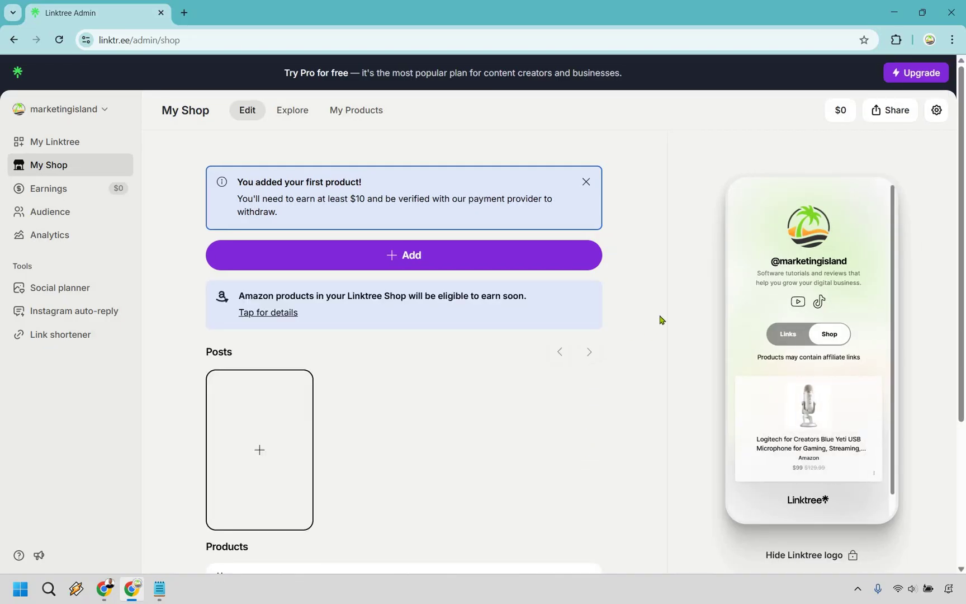
- Look over the shop page's notices, posts area, product list and phone preview
scroll(491, 396, down, 2)
scroll(491, 397, down, 1)
scroll(237, 371, up, 3)
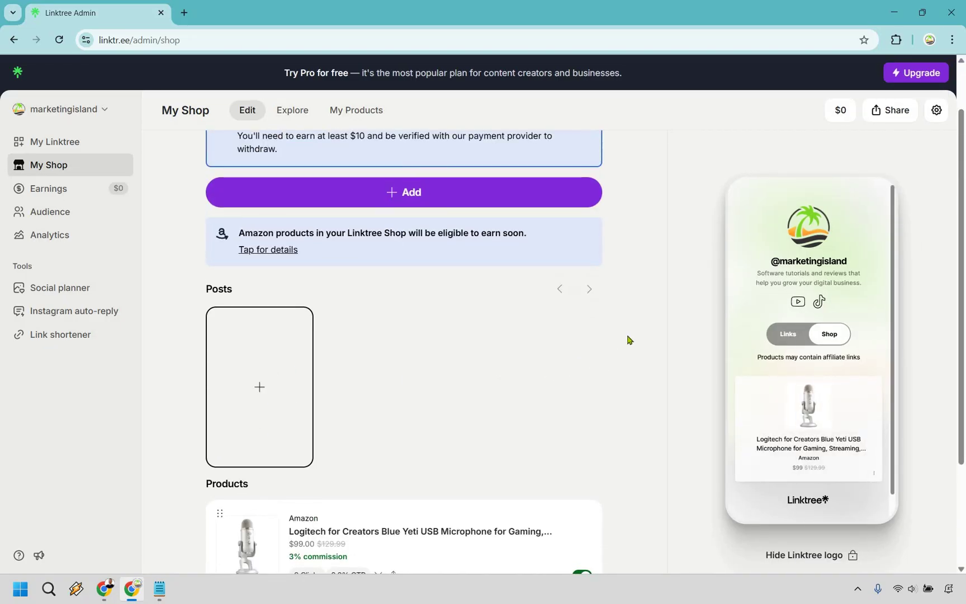
scroll(649, 319, down, 3)
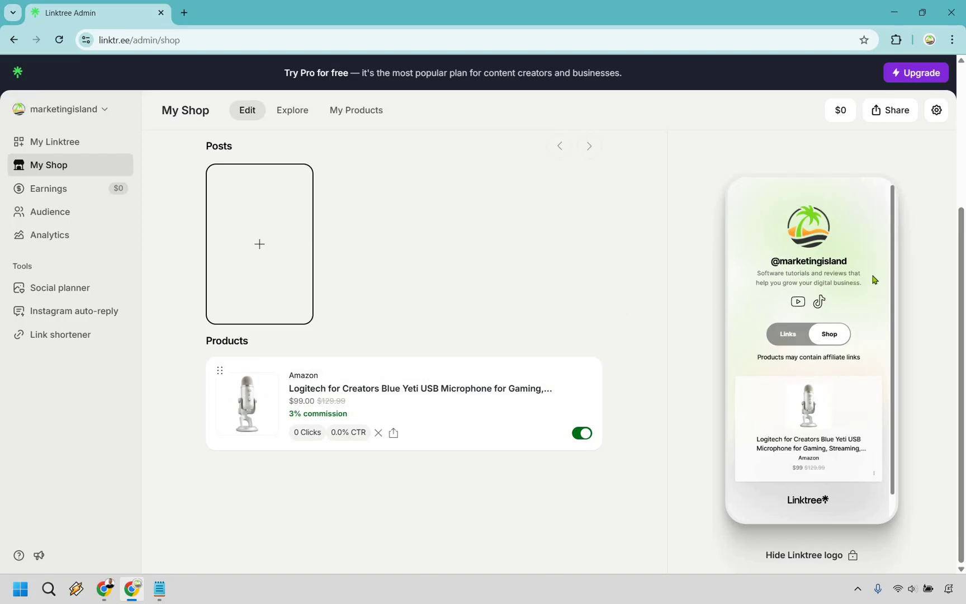
scroll(870, 297, up, 1)
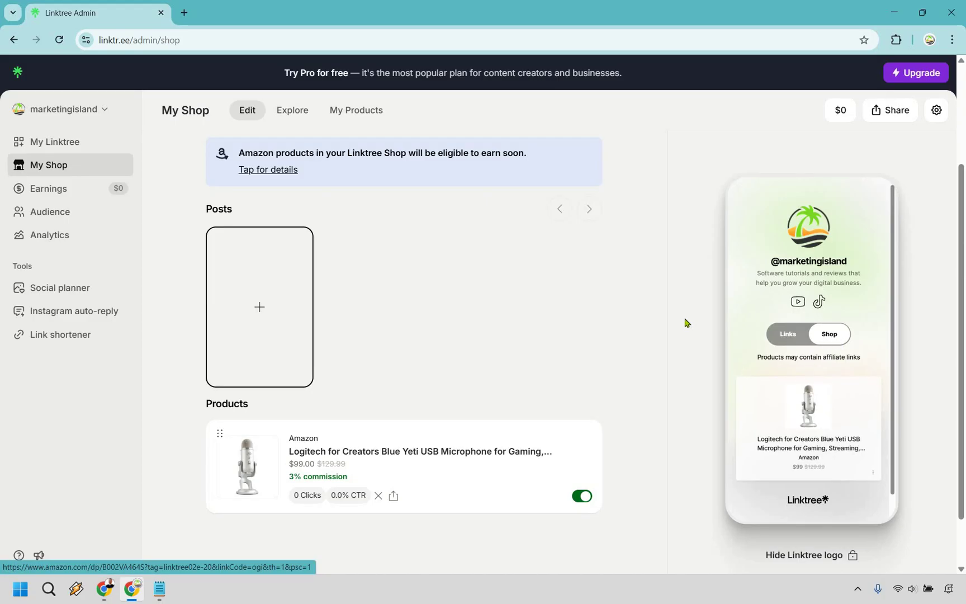
scroll(367, 325, down, 1)
scroll(261, 328, up, 3)
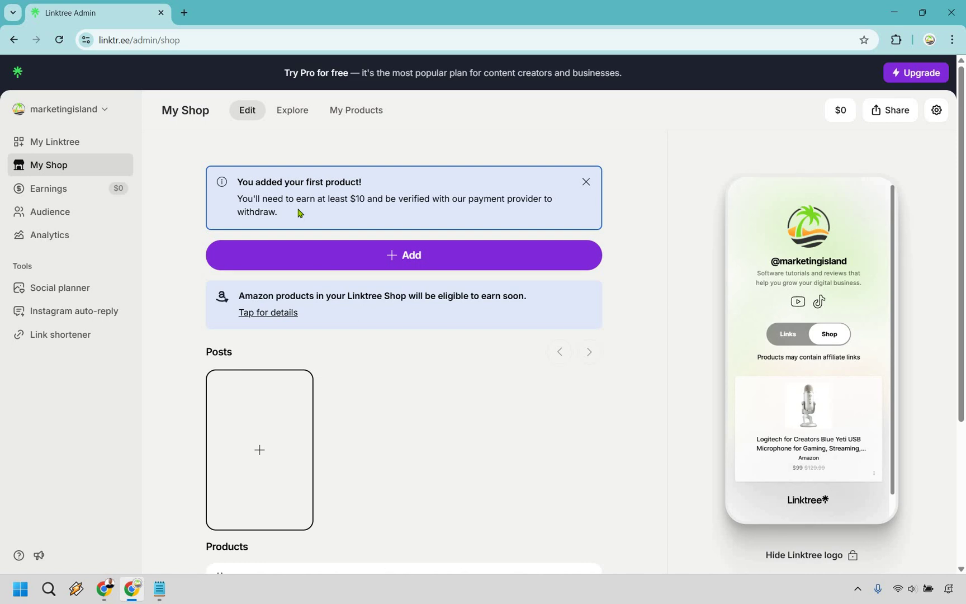
- Review the commission, social commerce and payout account options in the Shop settings, and return to the My Linktree page
click(937, 111)
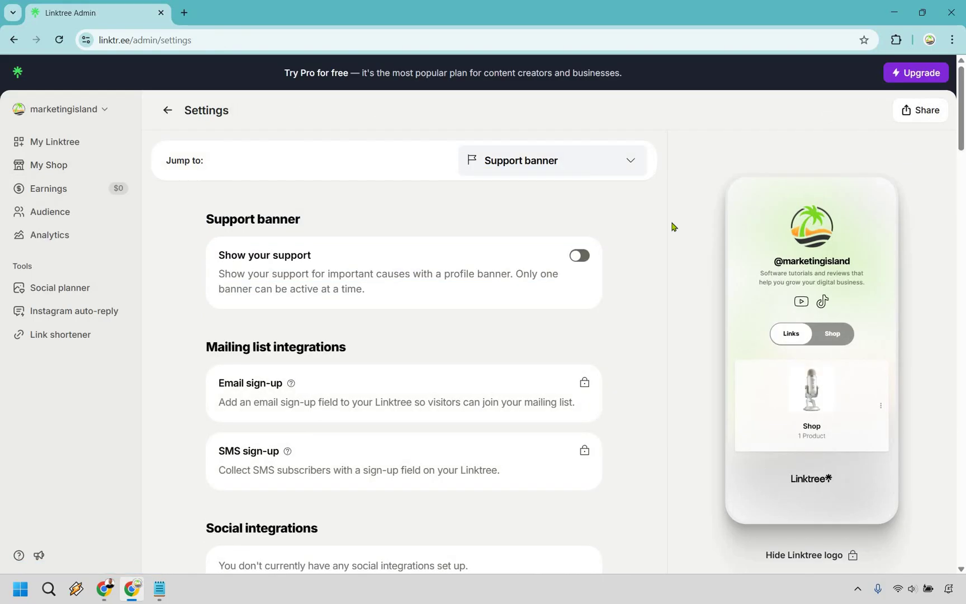
scroll(672, 227, down, 8)
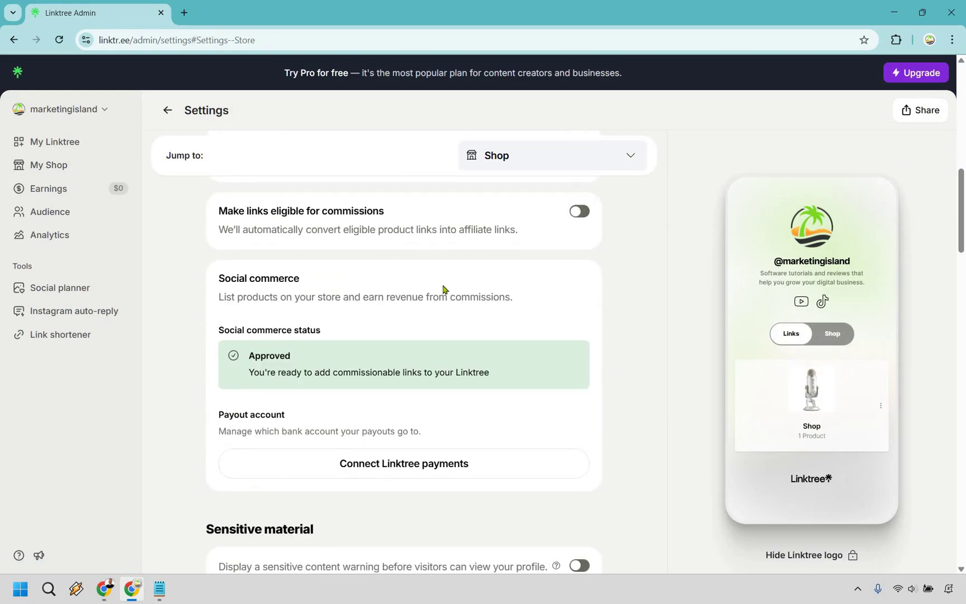
scroll(334, 276, down, 1)
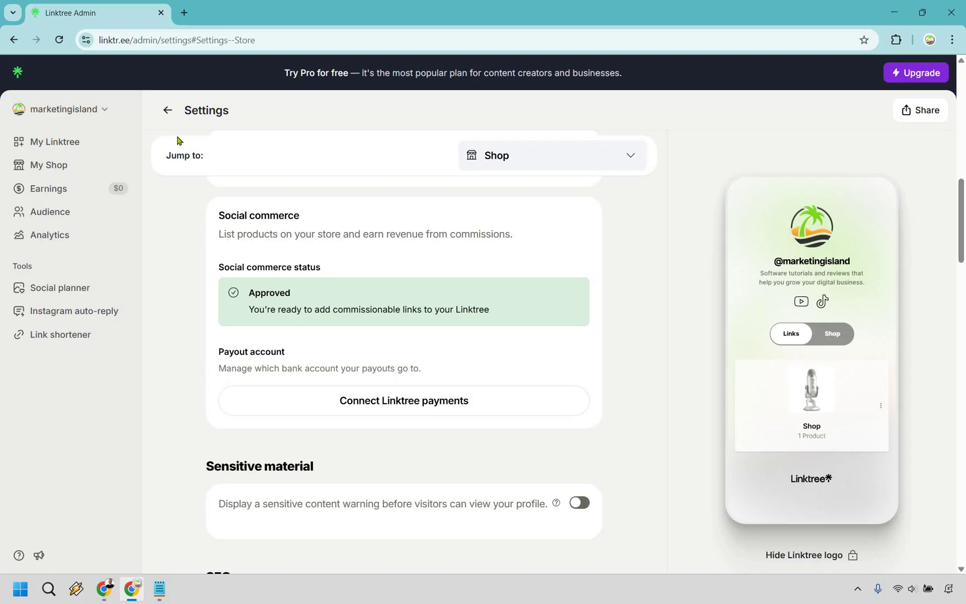
click(56, 143)
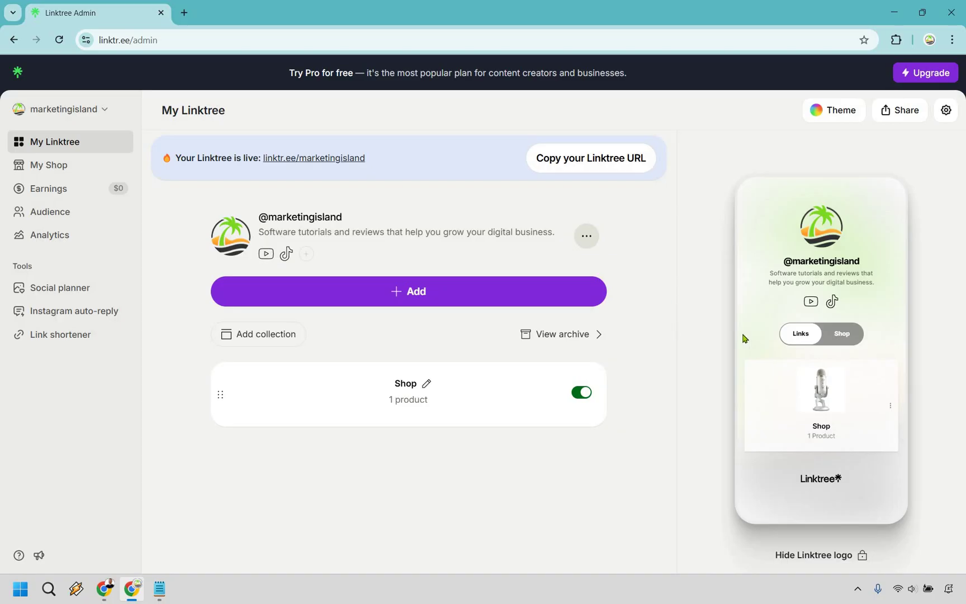
- Try hiding the Shop block from the Links page, check the Shop view in the preview, and show the block again
click(848, 338)
click(585, 394)
click(854, 335)
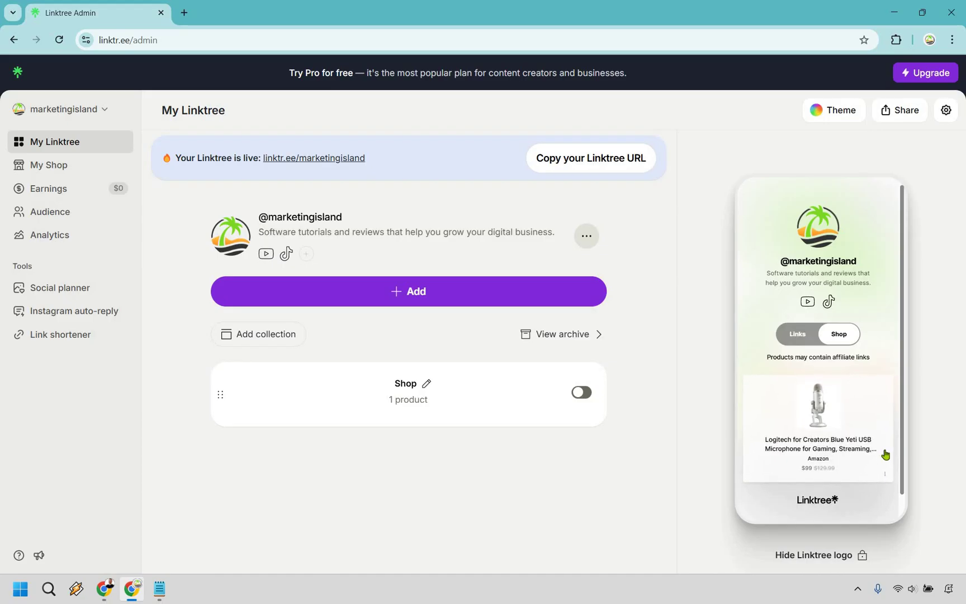
click(582, 391)
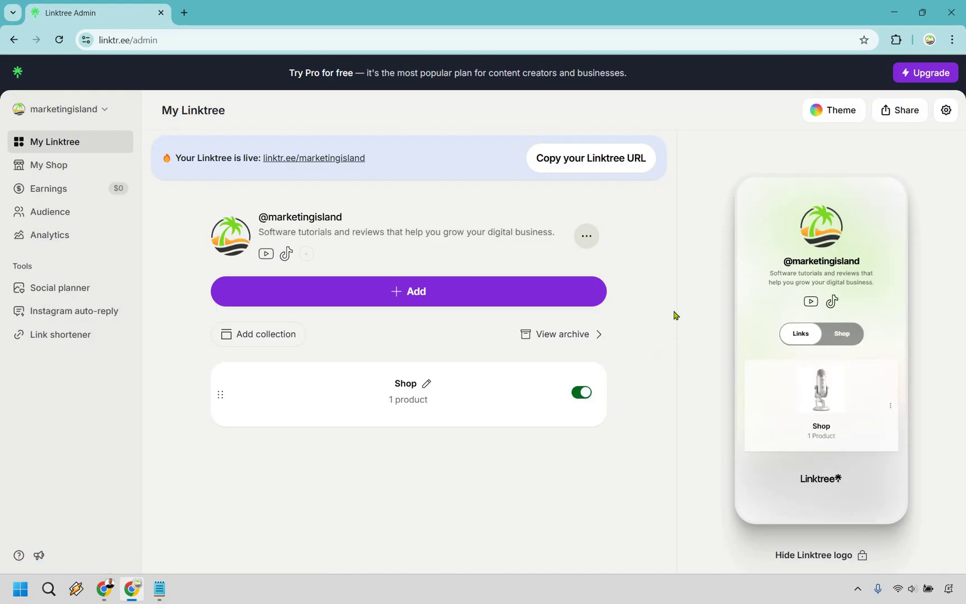
- Browse the full list of link apps and add a Text block to the Linktree
click(425, 298)
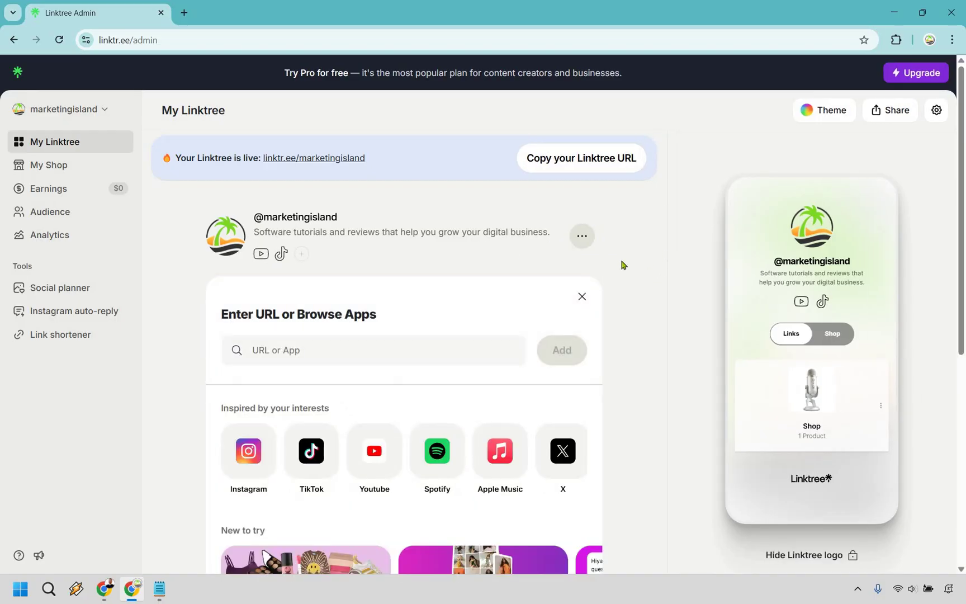
scroll(438, 231, down, 3)
scroll(275, 533, up, 1)
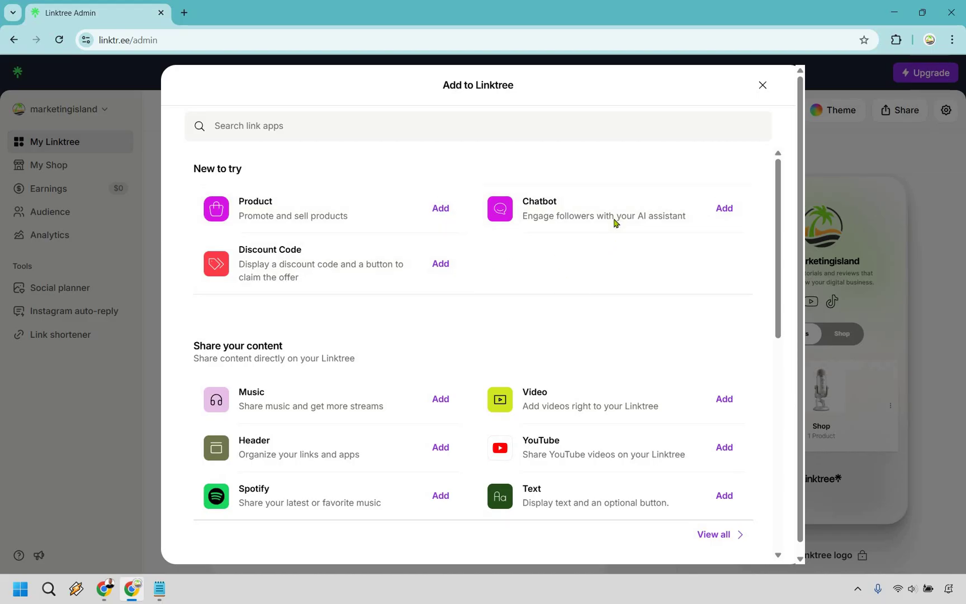
scroll(614, 220, down, 1)
scroll(643, 406, down, 1)
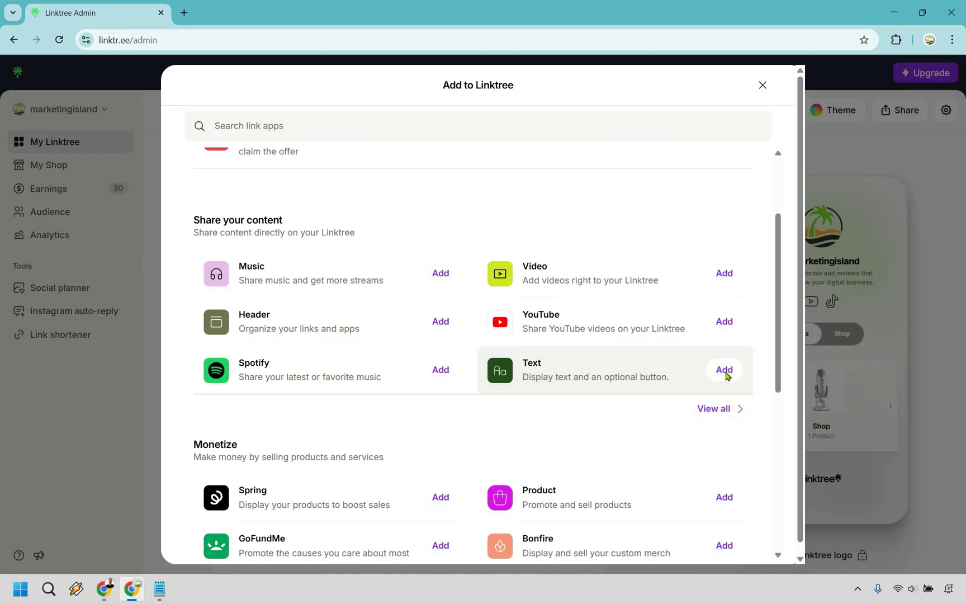
click(726, 373)
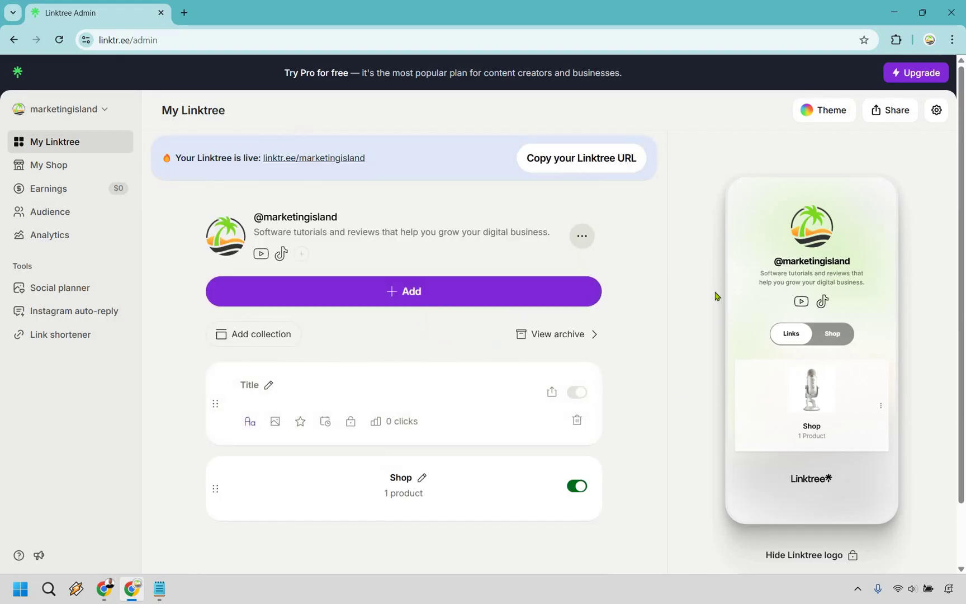
- Title the new text block "Free Software Cheatsheet"
scroll(168, 388, down, 2)
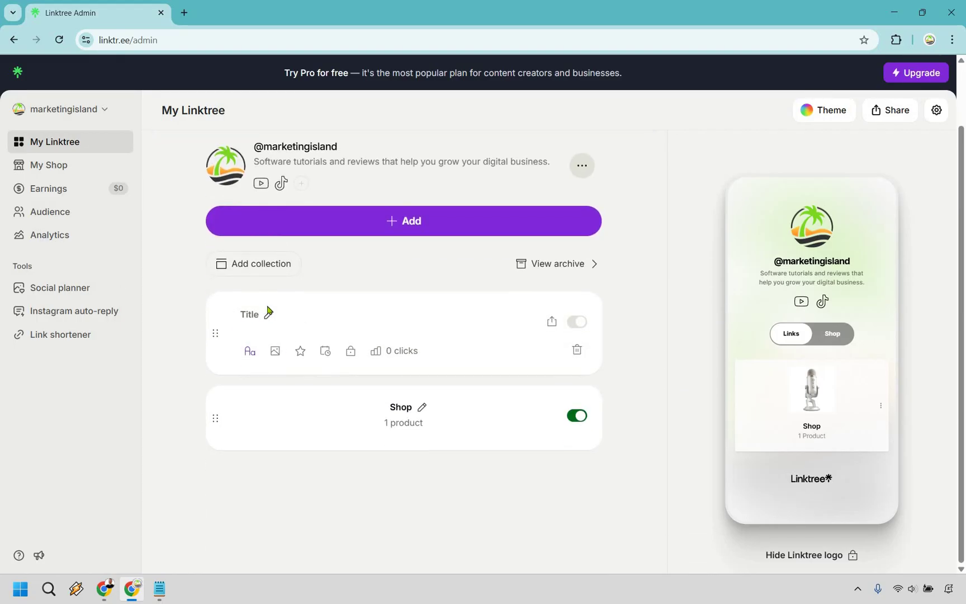
click(281, 314)
text(Free Software Cheatsheet)
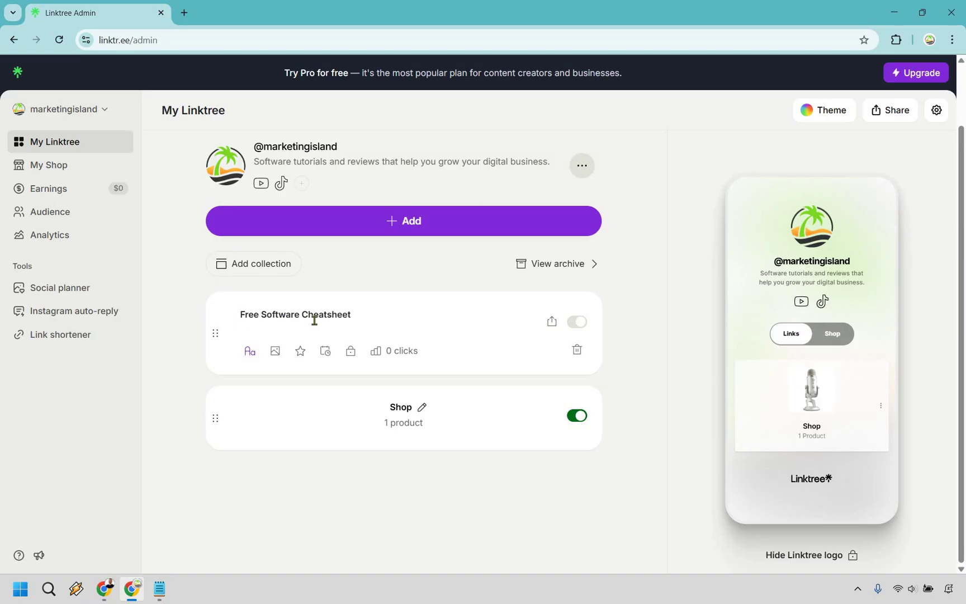
click(649, 288)
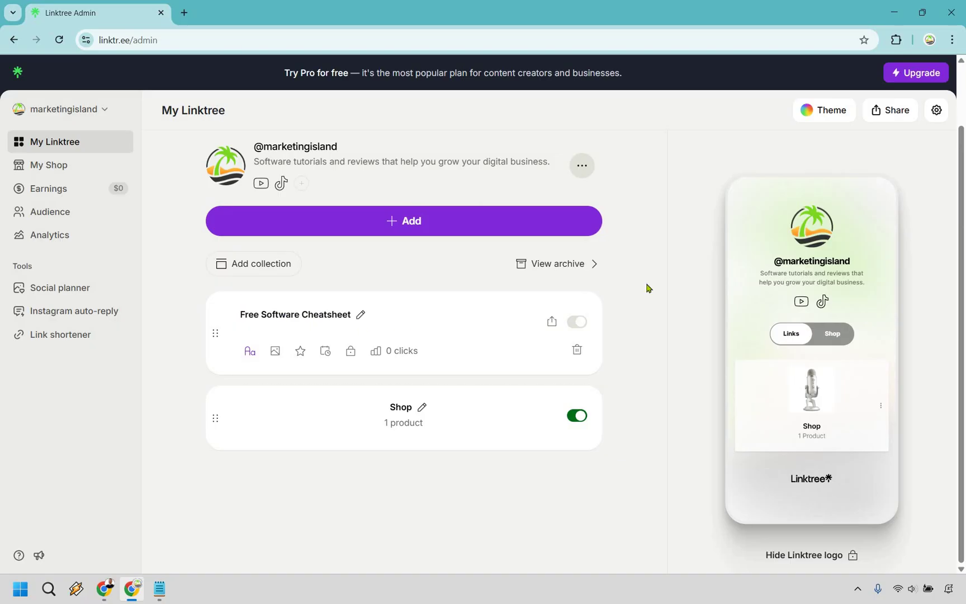
click(250, 353)
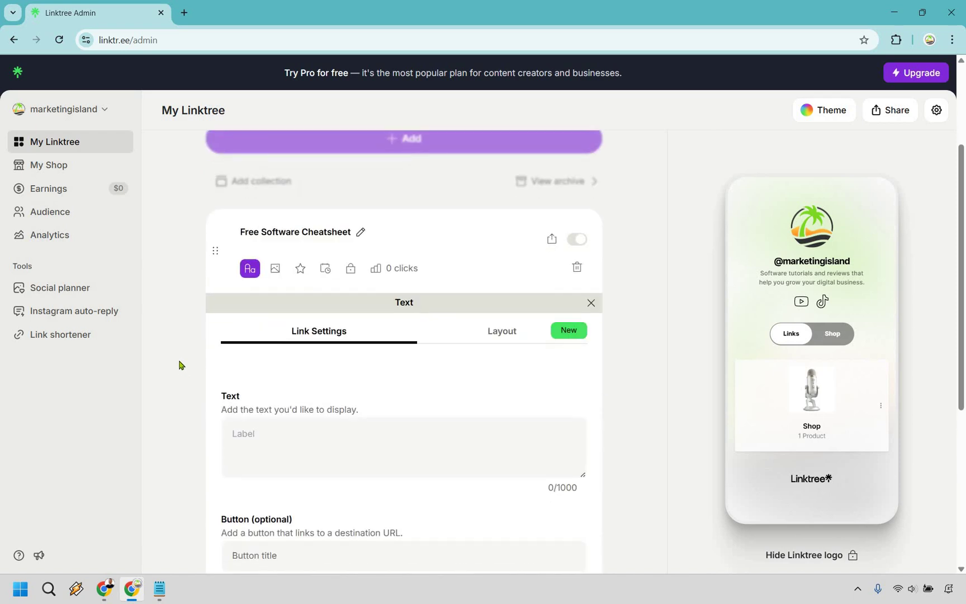
scroll(179, 364, down, 2)
click(294, 302)
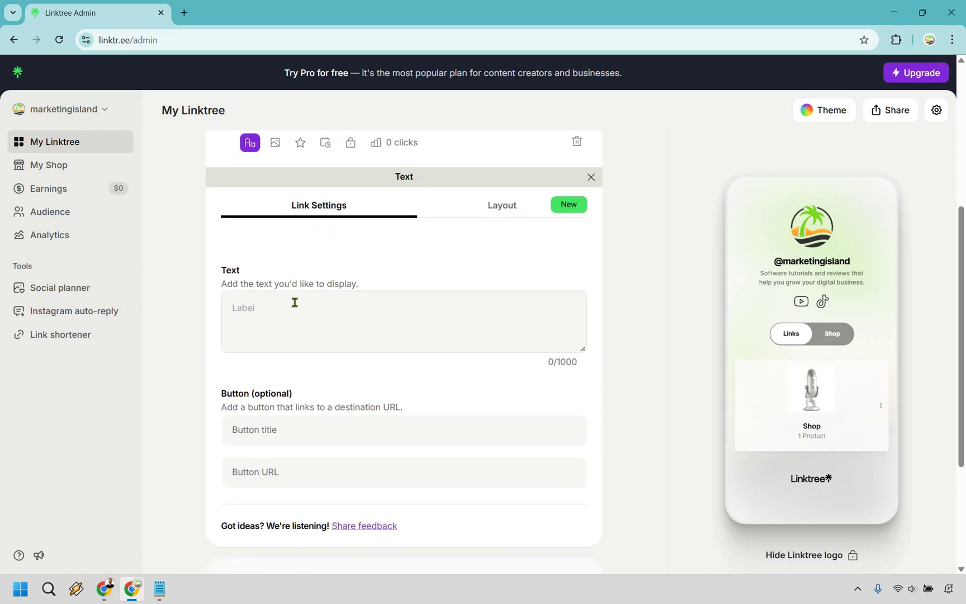
click(288, 431)
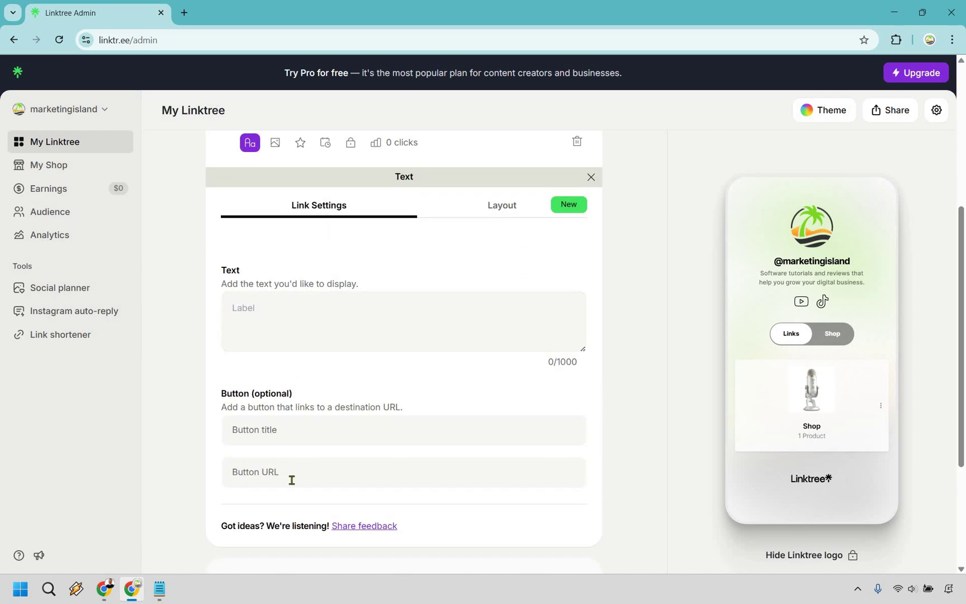
click(302, 468)
click(450, 408)
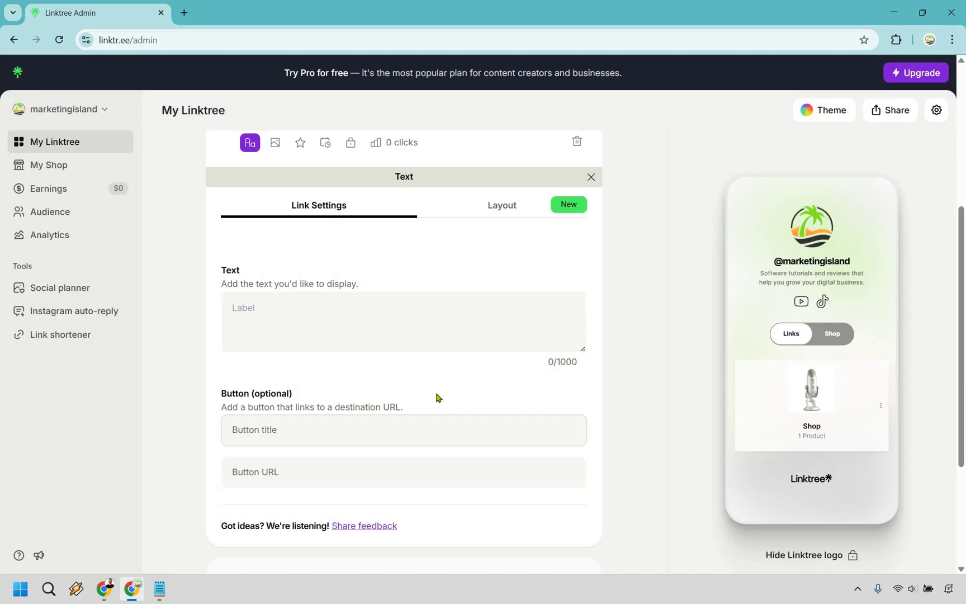
scroll(439, 365, down, 1)
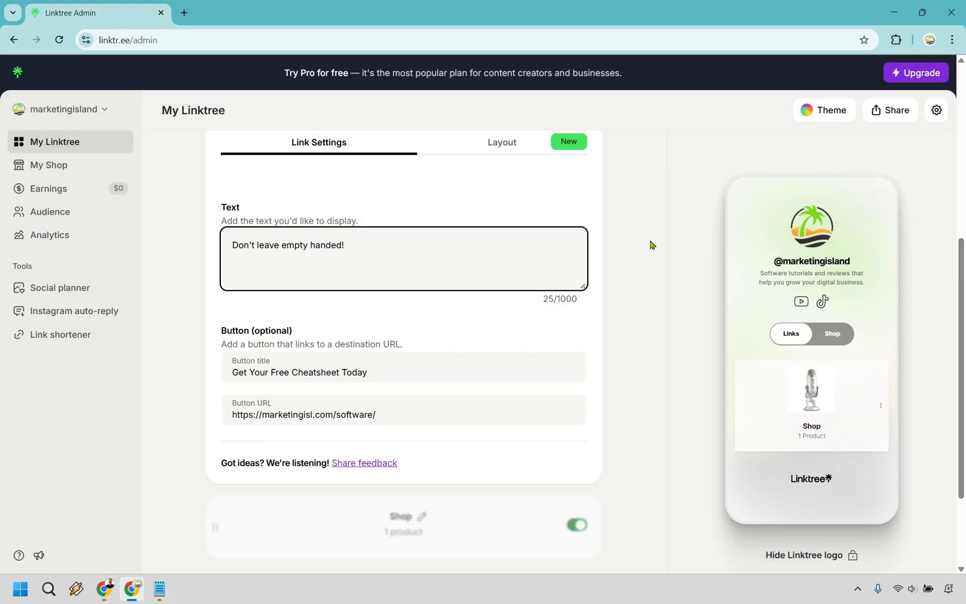
click(652, 277)
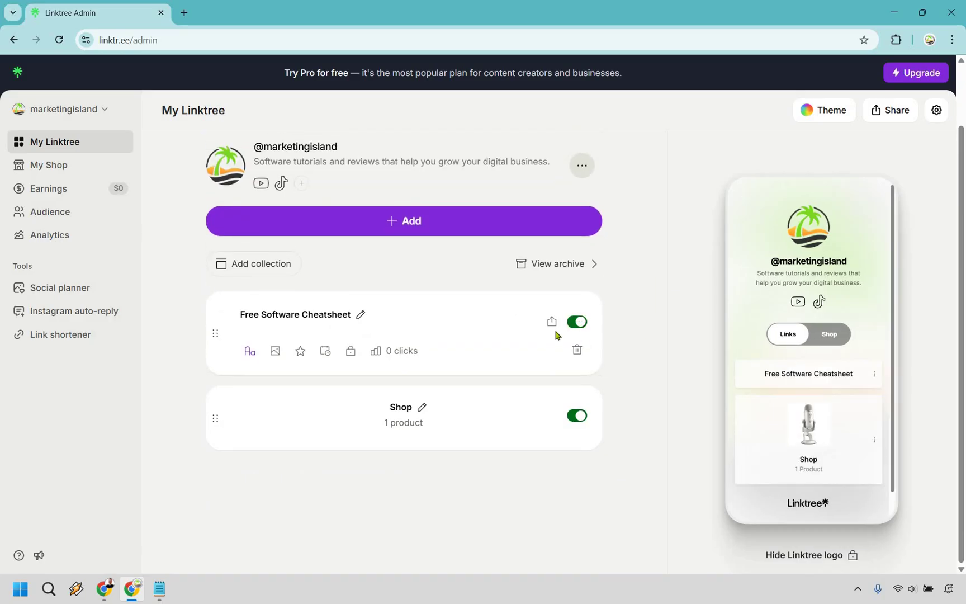
click(792, 377)
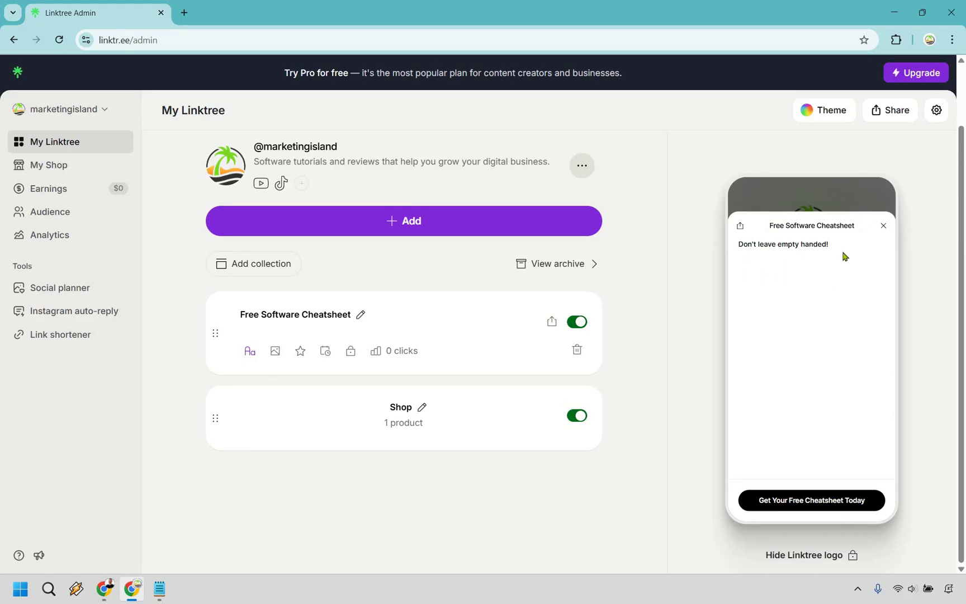
- Extend the Free Software Cheatsheet block's text with "Get my software cheatsheet that showcases over 40 of the HOTTEST software tools today."
click(884, 227)
click(251, 352)
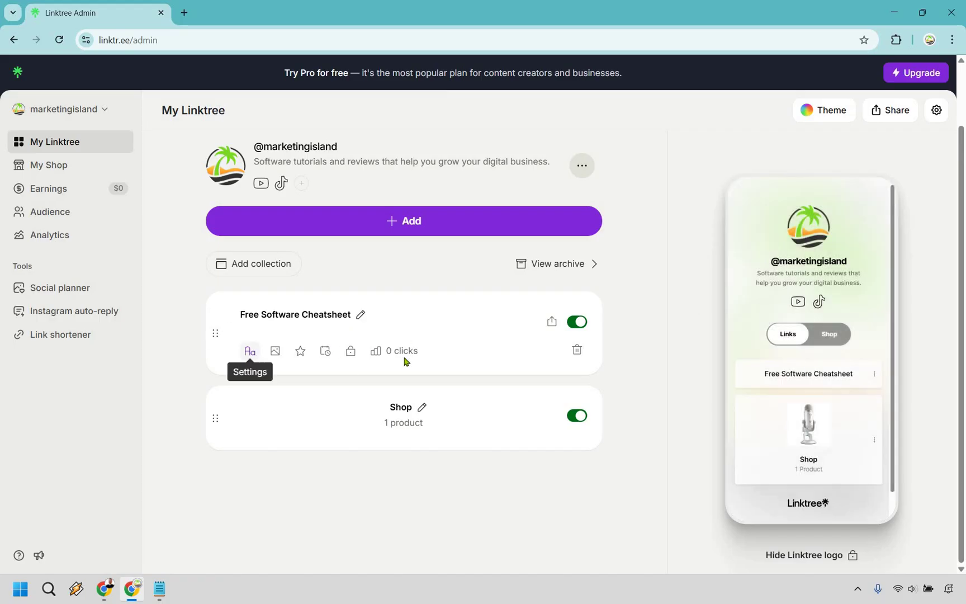
click(399, 320)
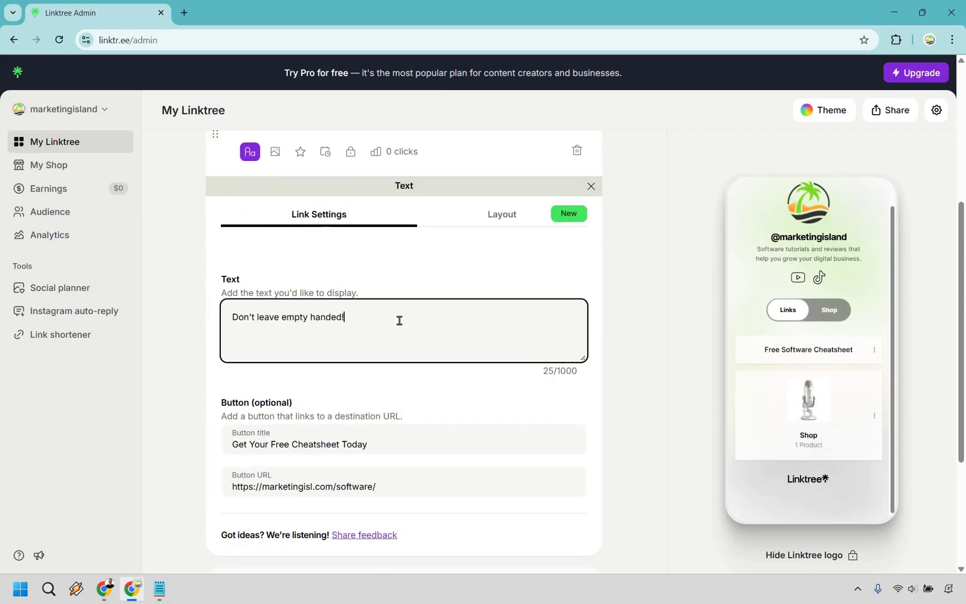
text(Get my software cheatsheet that showcases over 40 of the HOTTEST softwa)
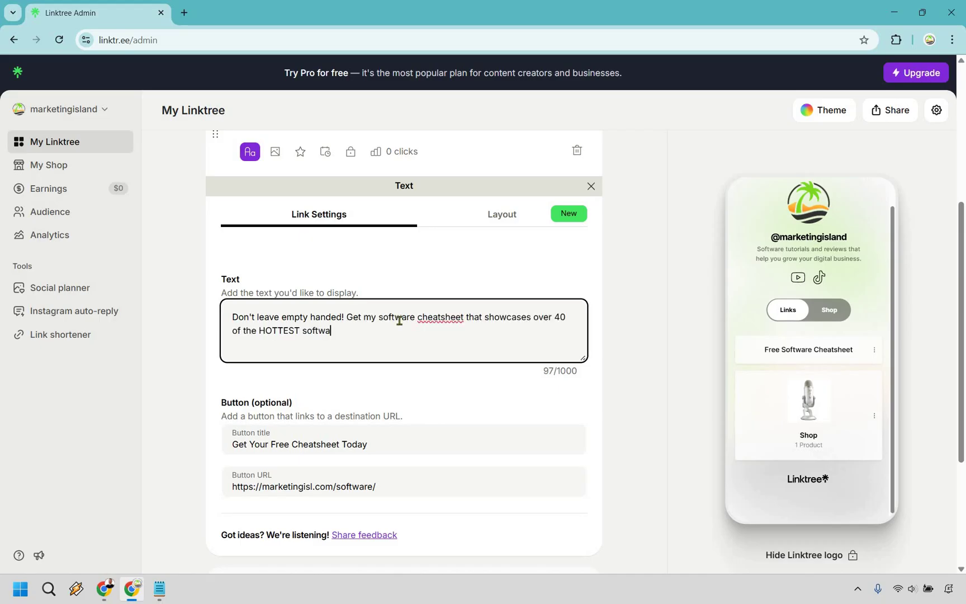
text(re tools today.)
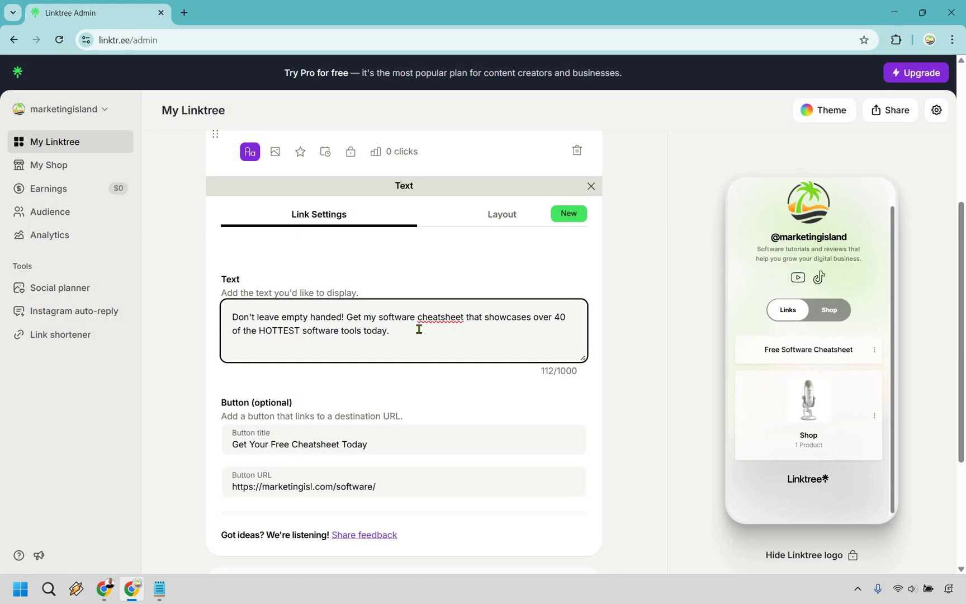
click(635, 327)
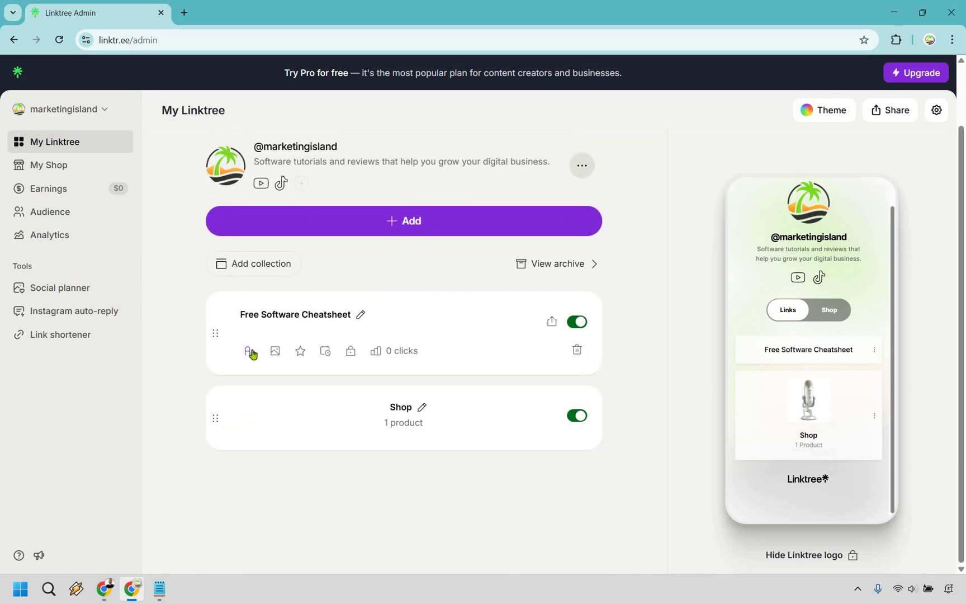
- Review the Free Software Cheatsheet block's text, button title and button URL in its link settings
click(250, 351)
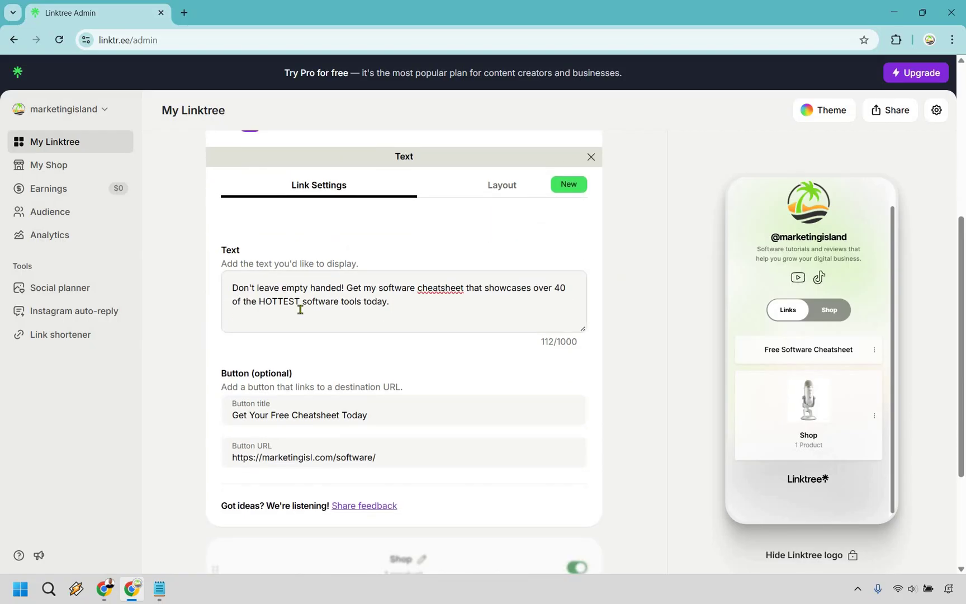
click(408, 454)
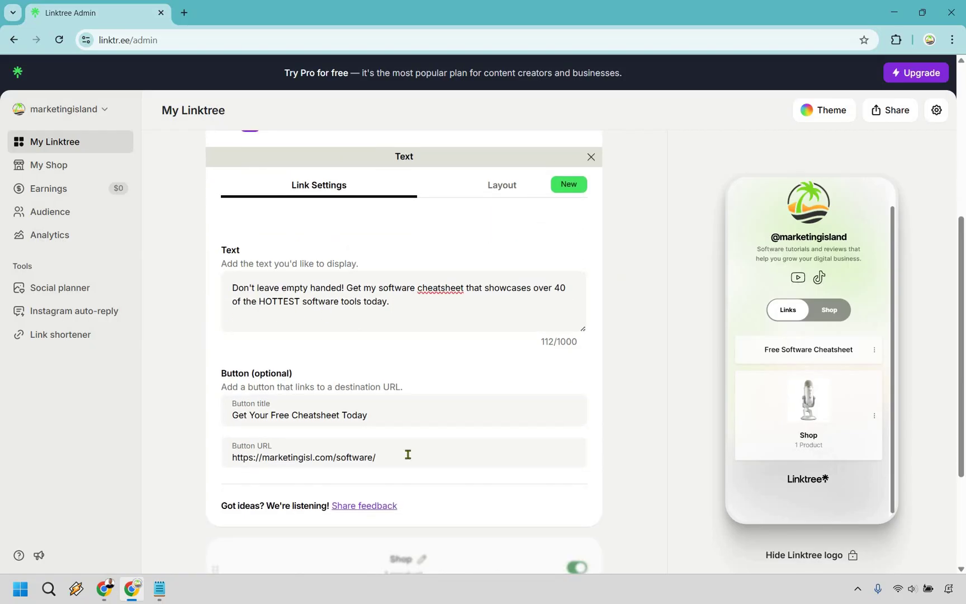
click(402, 410)
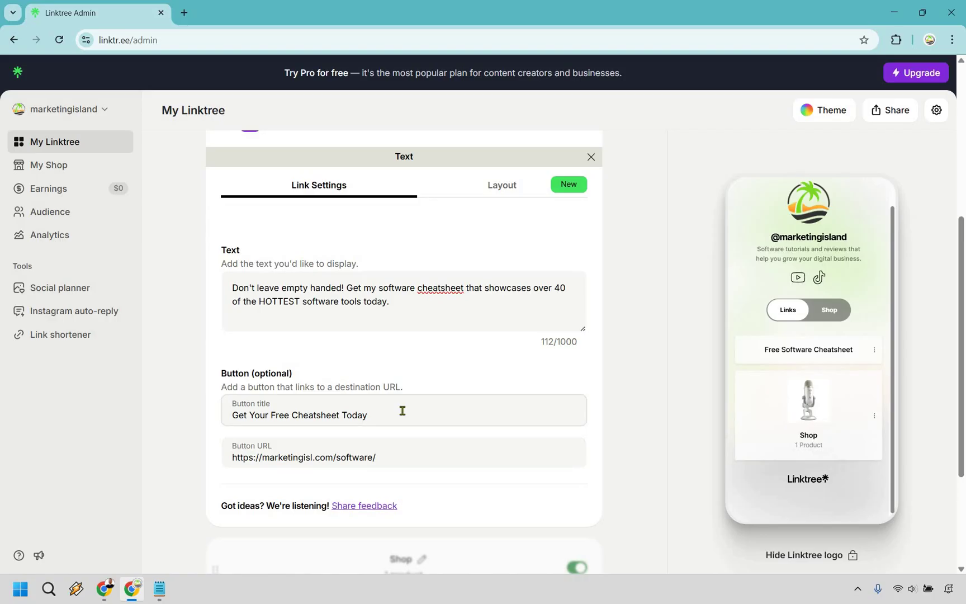
click(386, 296)
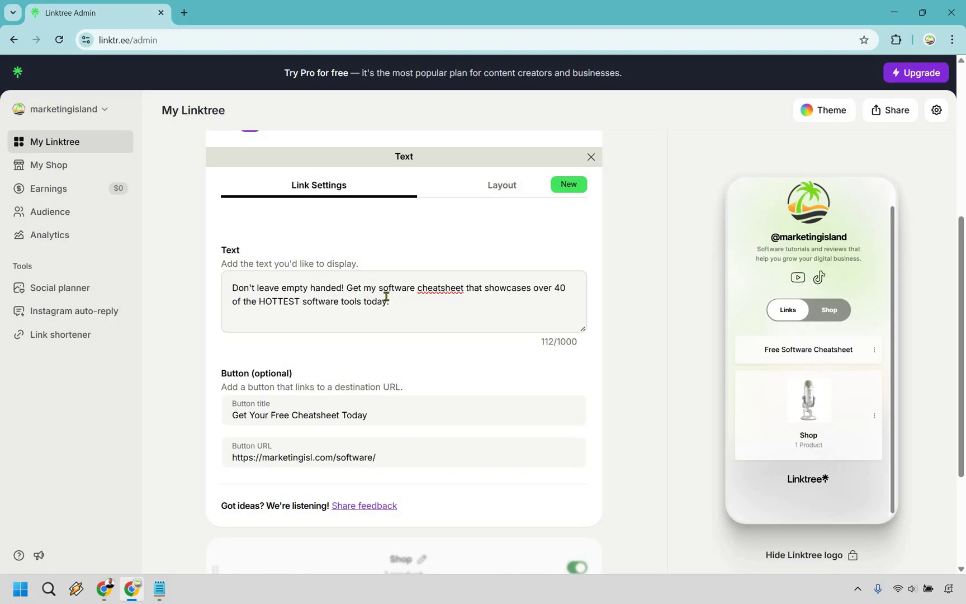
click(659, 252)
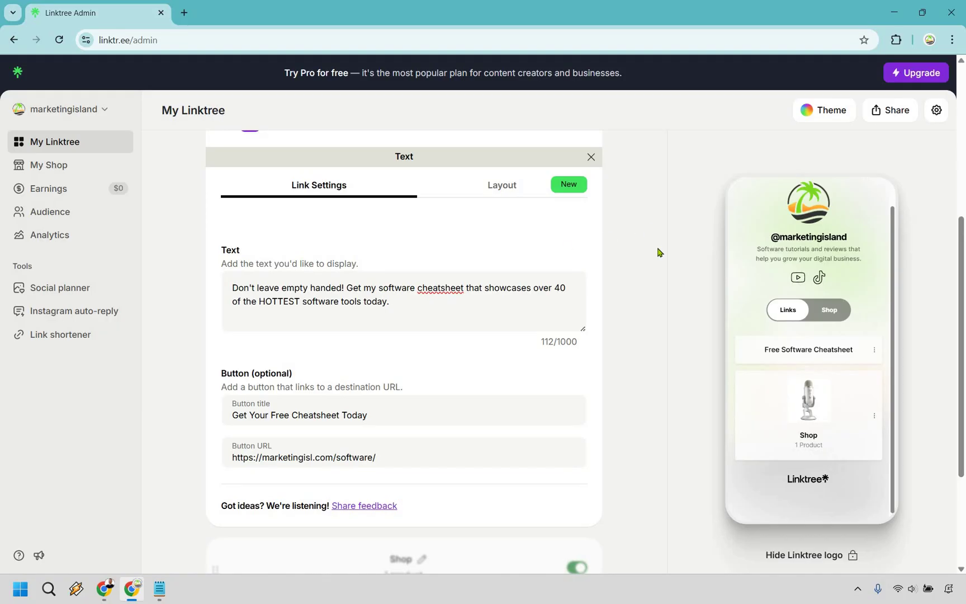
scroll(658, 252, up, 1)
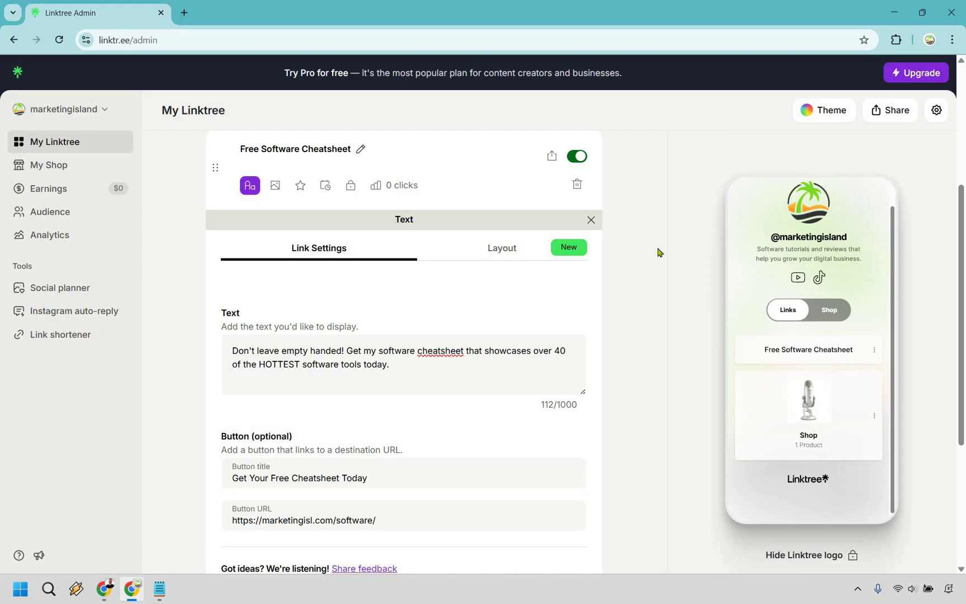
scroll(659, 255, up, 1)
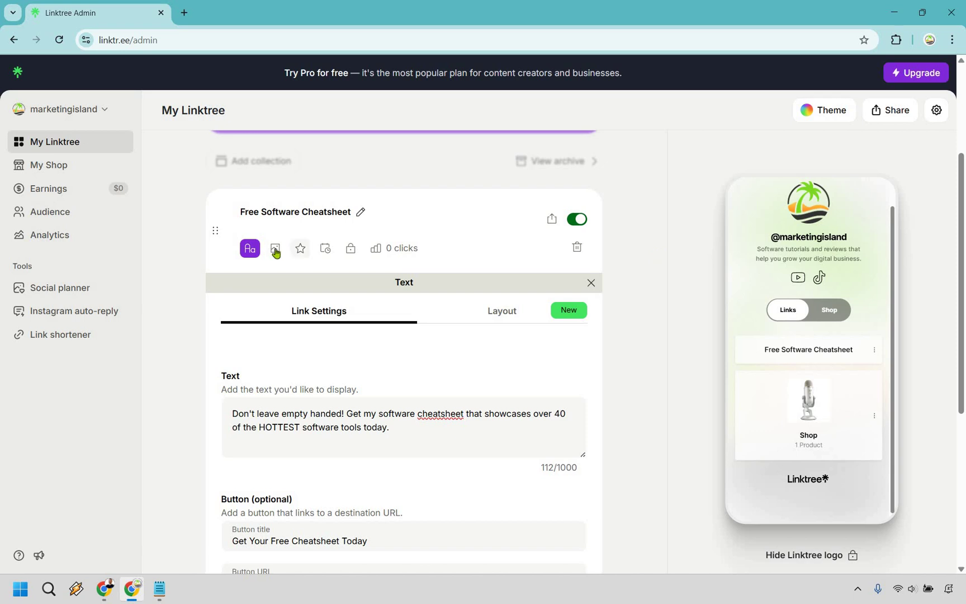
scroll(275, 253, down, 1)
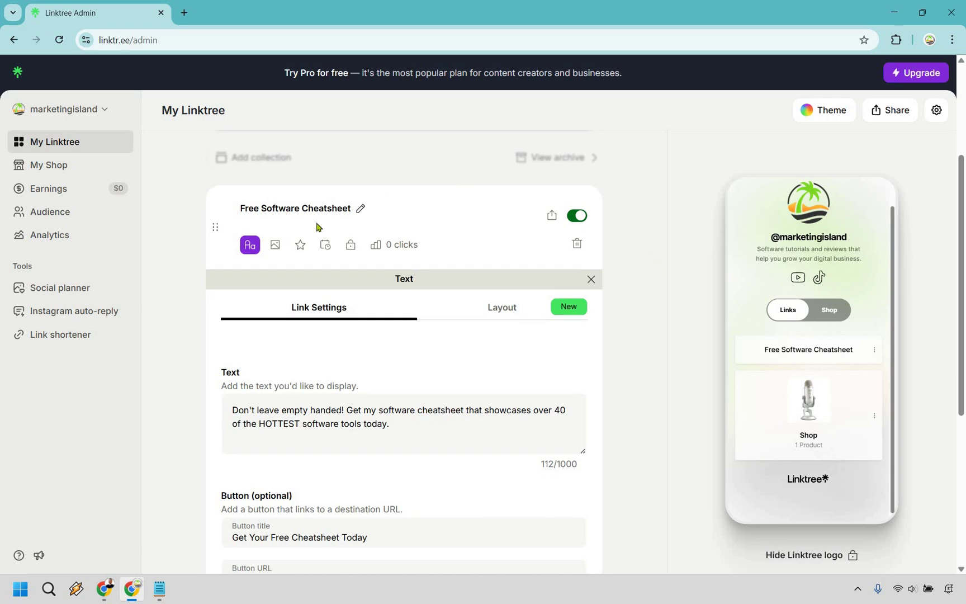
- Open the Tabler Icons picker for the Free Software Cheatsheet block's thumbnail and browse the icons
click(277, 246)
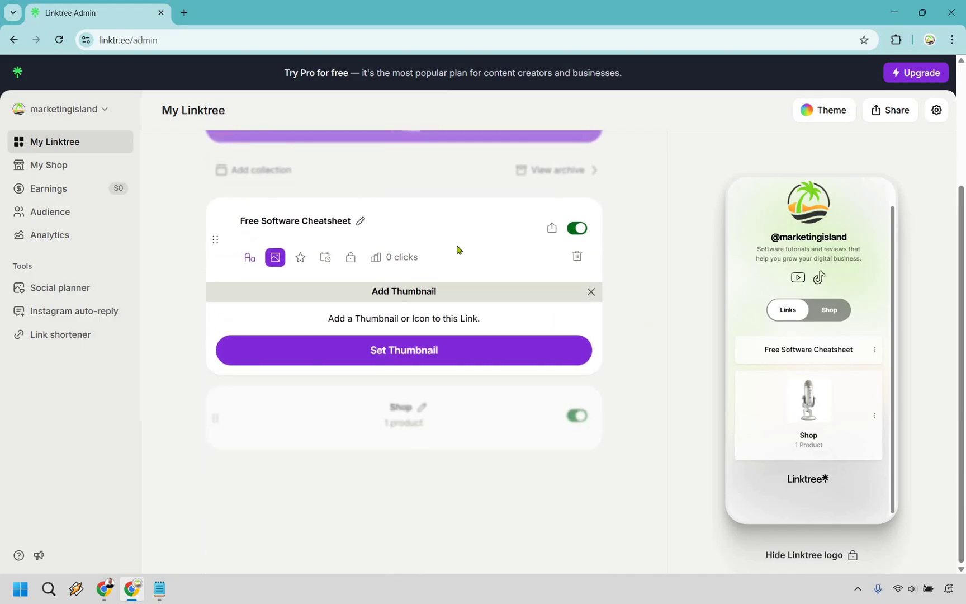
click(424, 352)
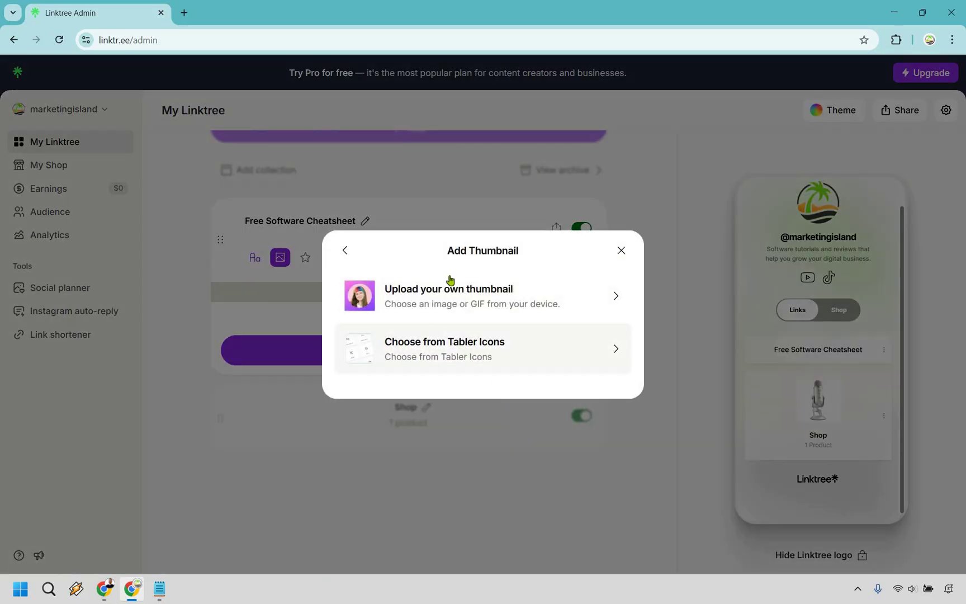
click(460, 352)
scroll(473, 318, down, 10)
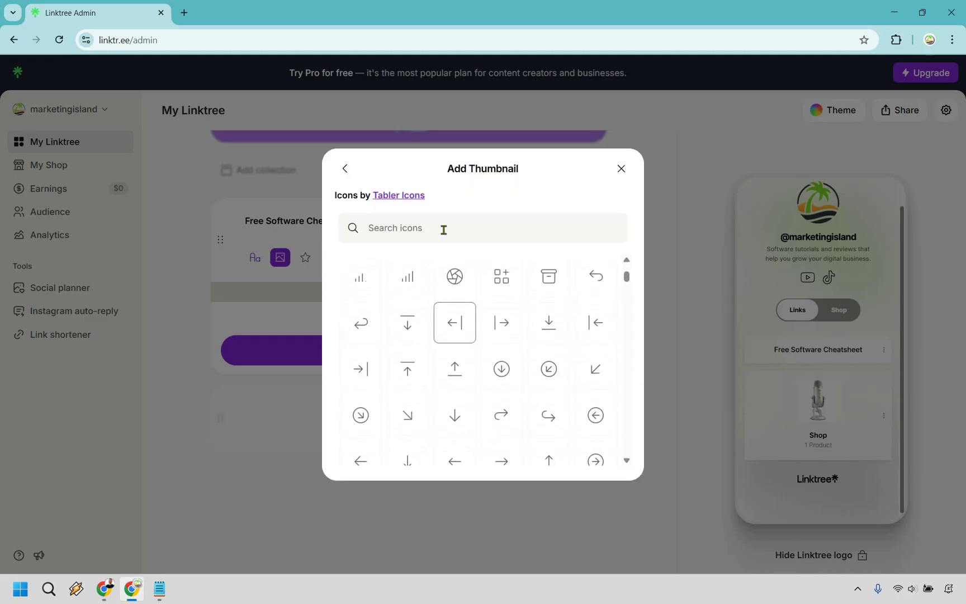
- Search the thumbnail icons for "island" and for "marketin", and clear the search
click(443, 230)
text(island)
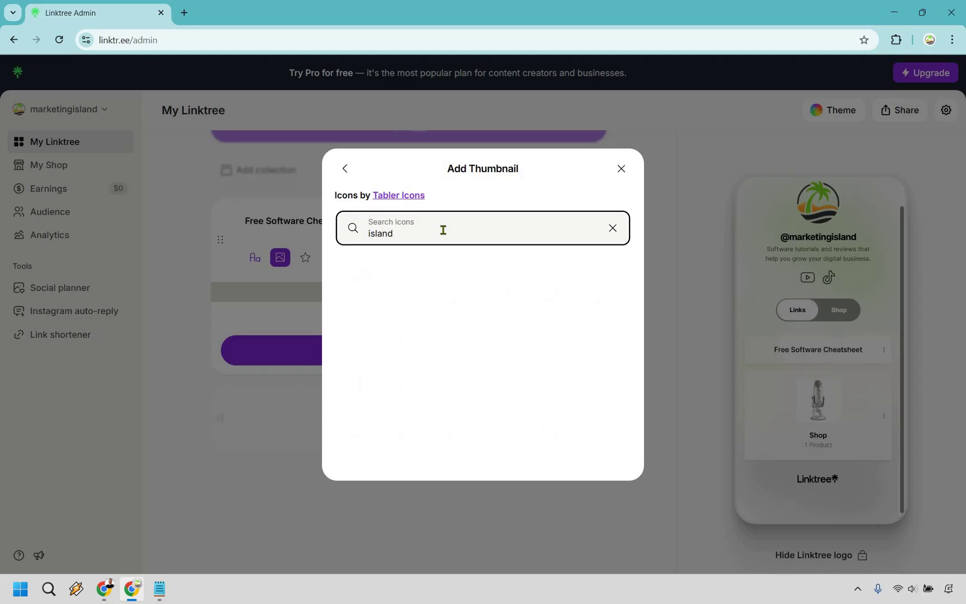
key(ctrl+a)
text(marketin)
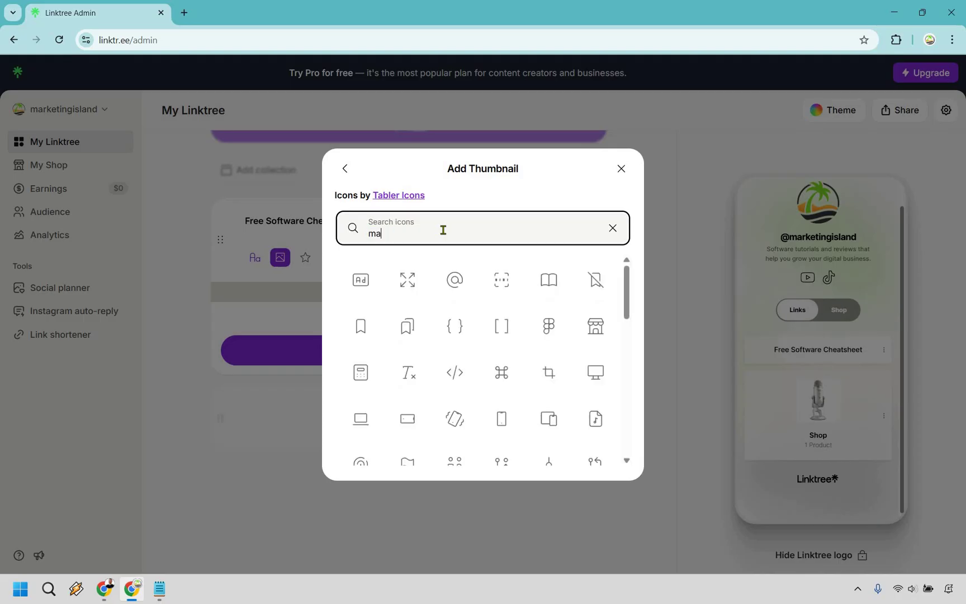
key(BackSpace)
key(BackSpace)
key(BackSpace)
key(BackSpace)
key(BackSpace)
key(BackSpace)
key(BackSpace)
- Search the icons for "fre" and set the two circular arrows icon as the Free Software Cheatsheet block's thumbnail
text(free)
key(BackSpace)
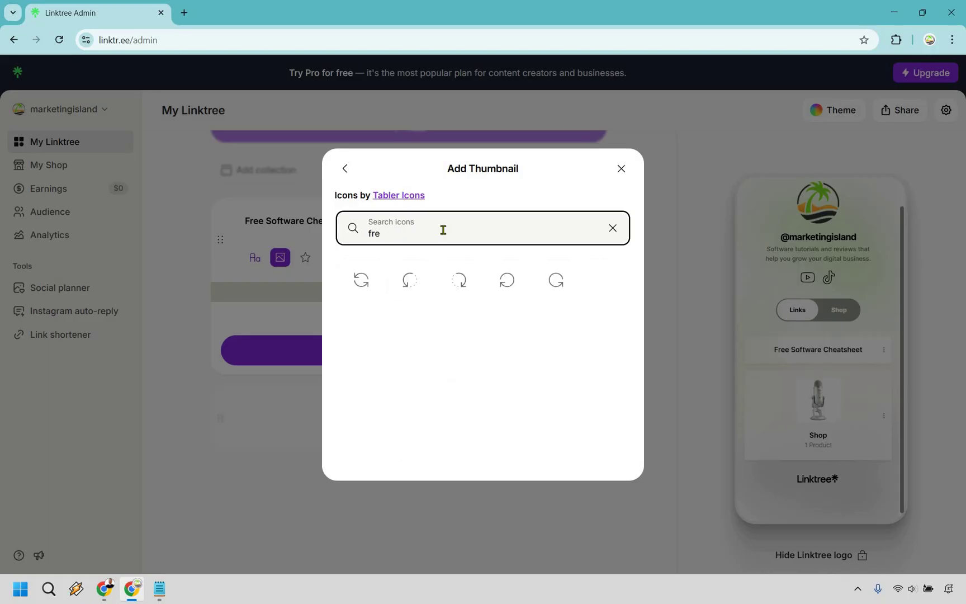
click(362, 280)
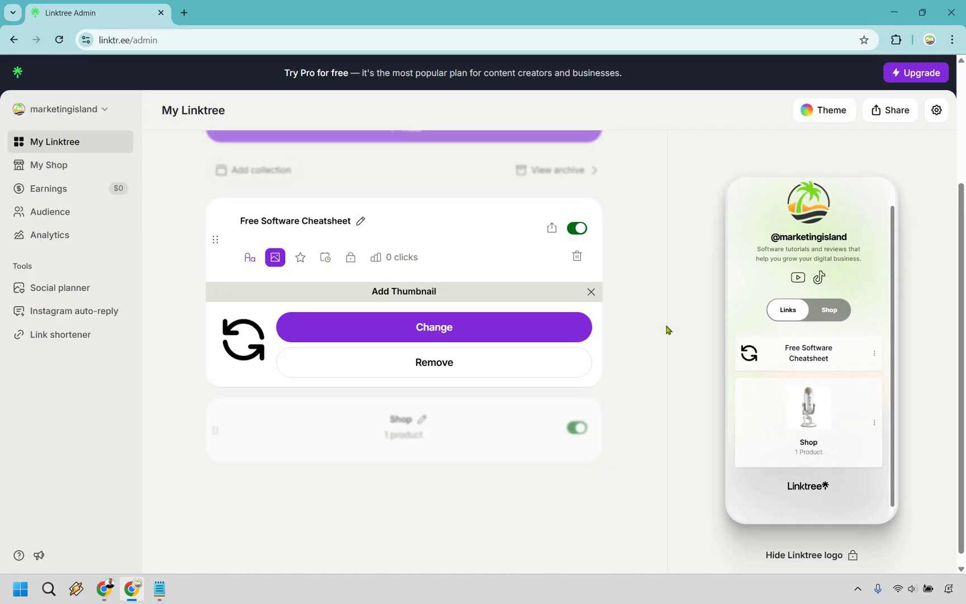
click(640, 314)
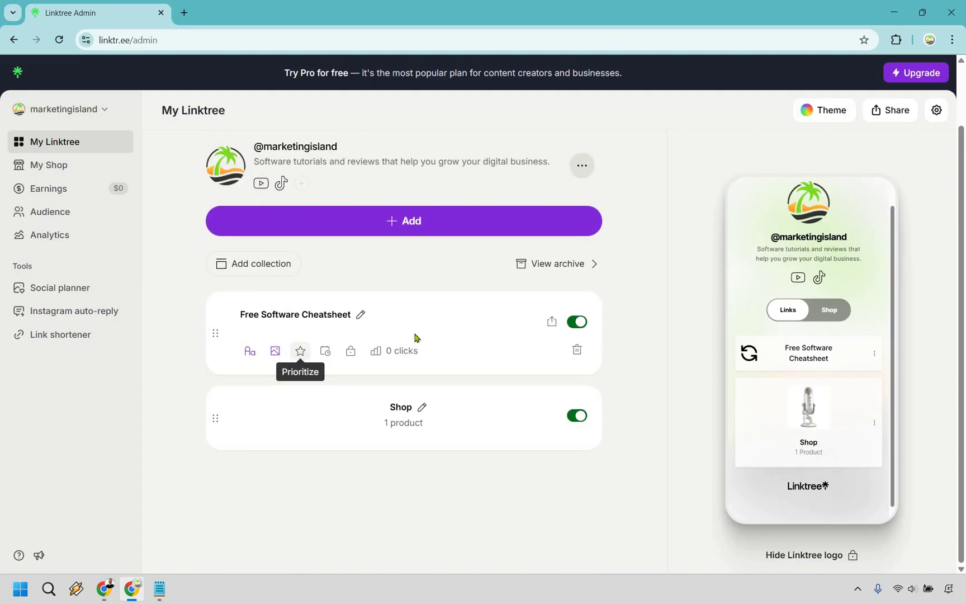
- Check the Prioritize option of the Free Software Cheatsheet block and close it
click(301, 350)
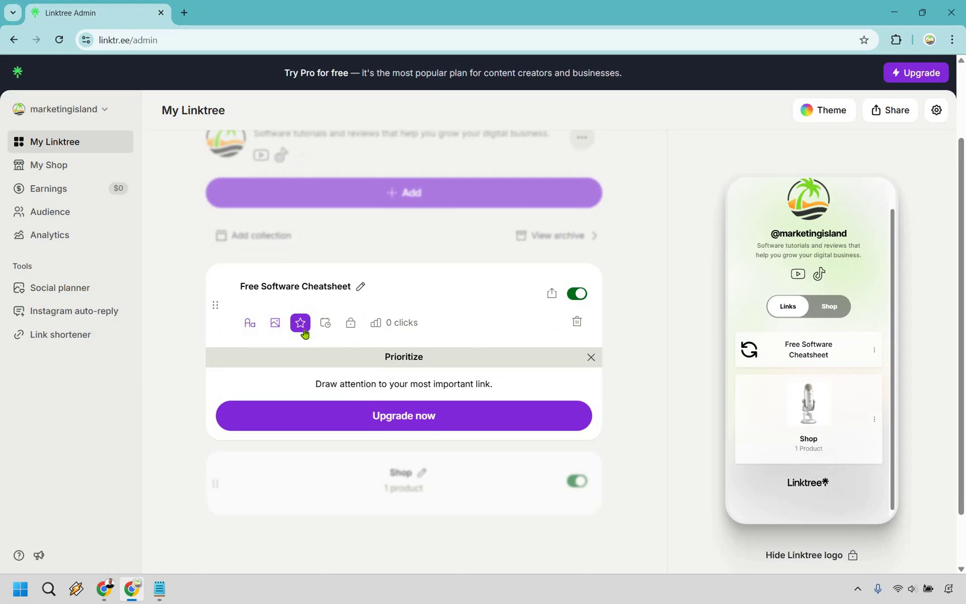
click(641, 296)
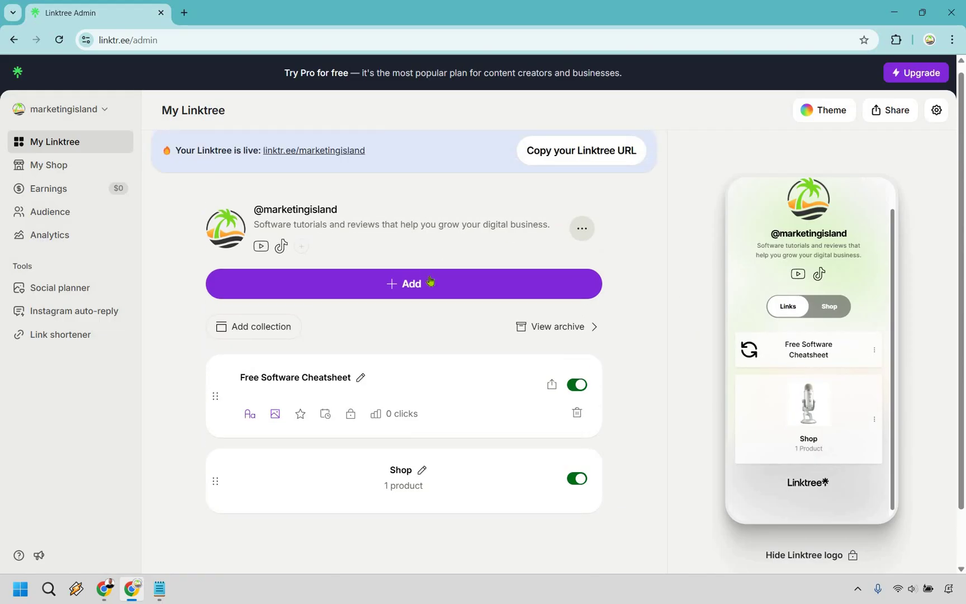
- Add a YouTube link from the full list of link apps and title it "Stan Store Review"
click(431, 280)
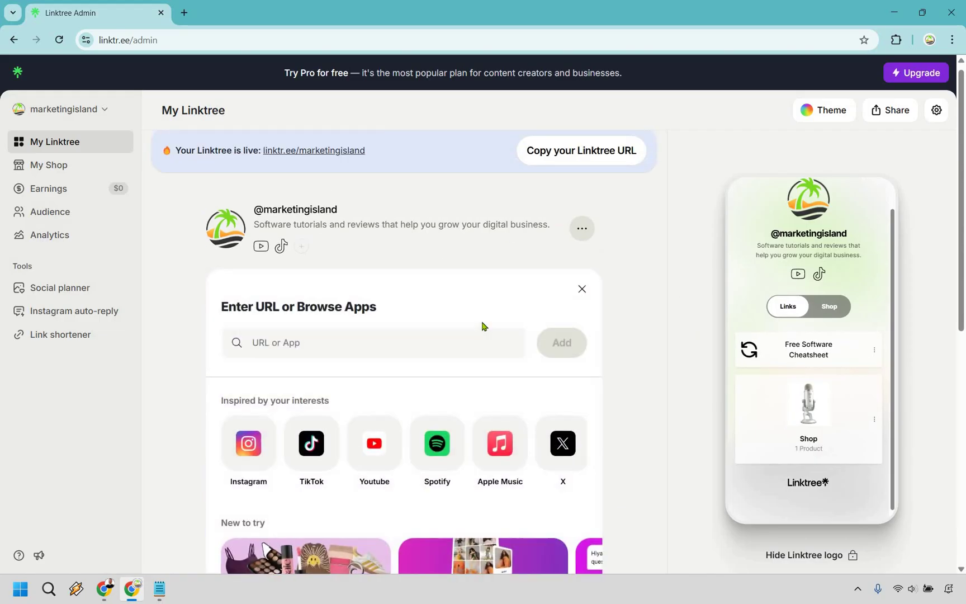
scroll(386, 349, down, 1)
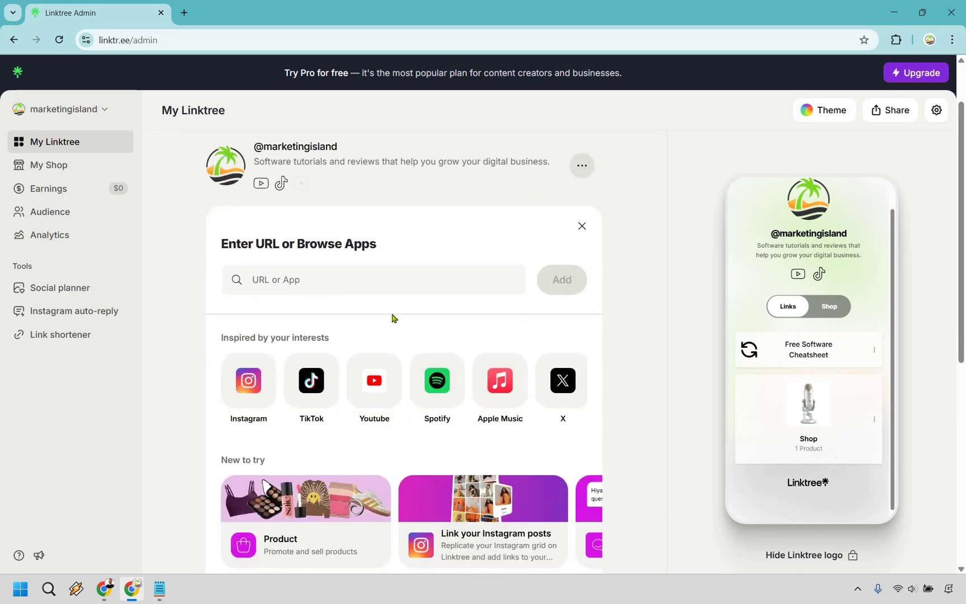
scroll(281, 363, down, 4)
click(272, 358)
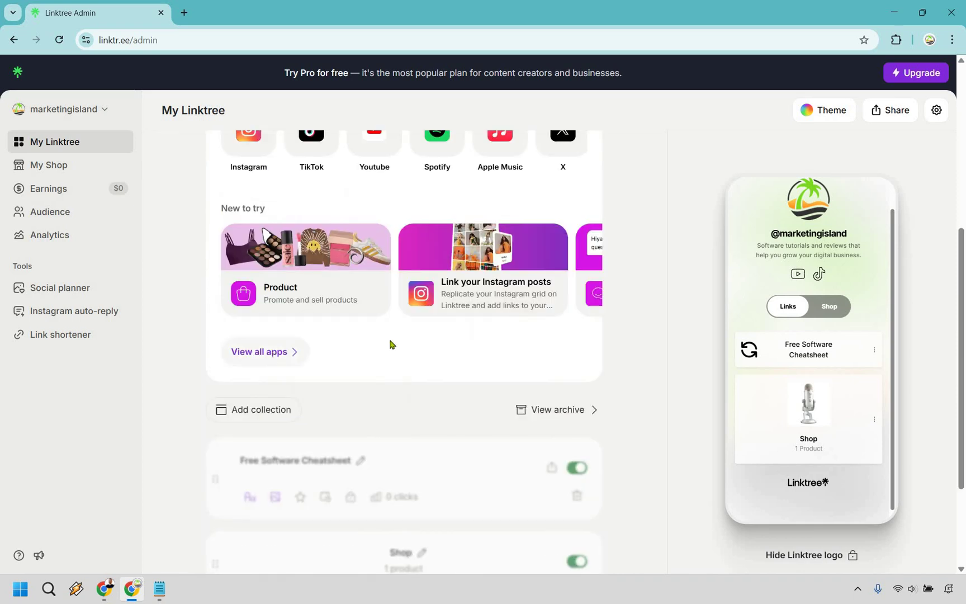
scroll(575, 398, down, 1)
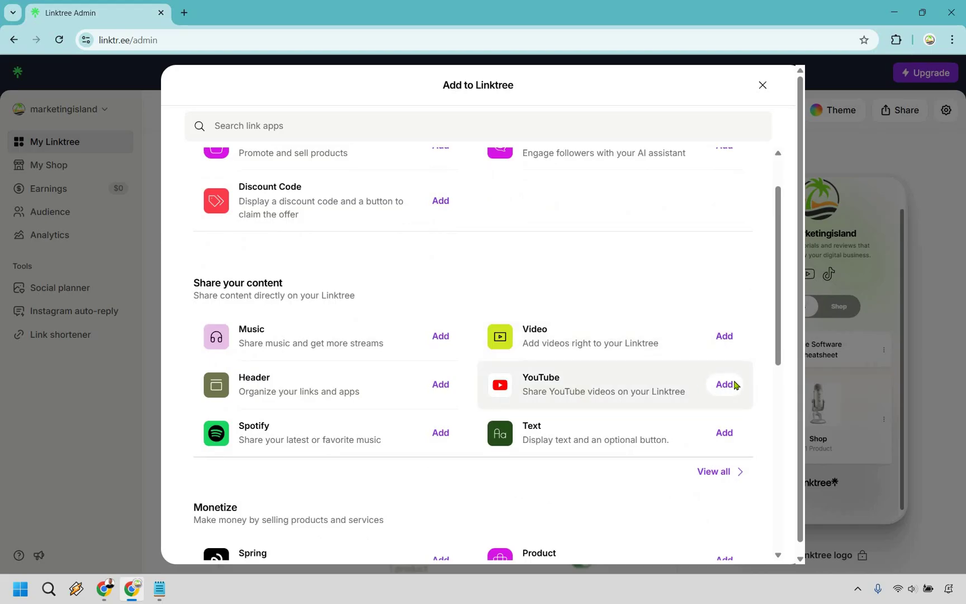
key(Escape)
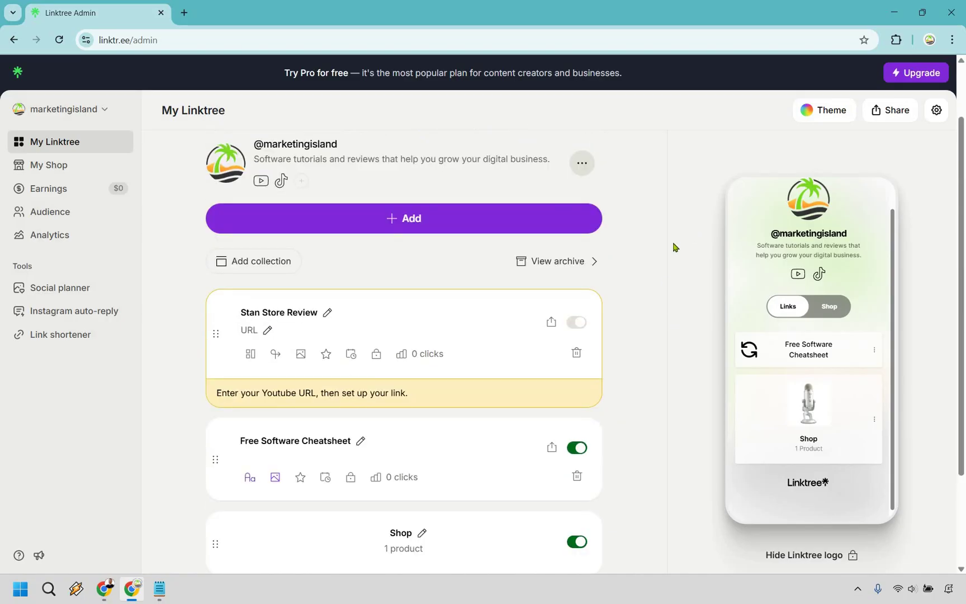
click(268, 332)
text(https://youtu.be/qYTiQYrSc24)
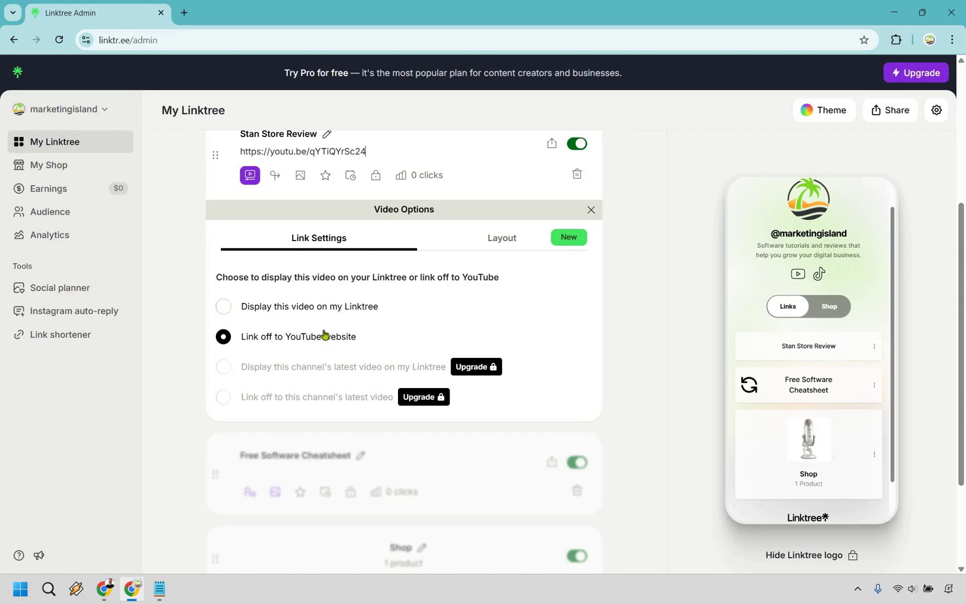
click(225, 311)
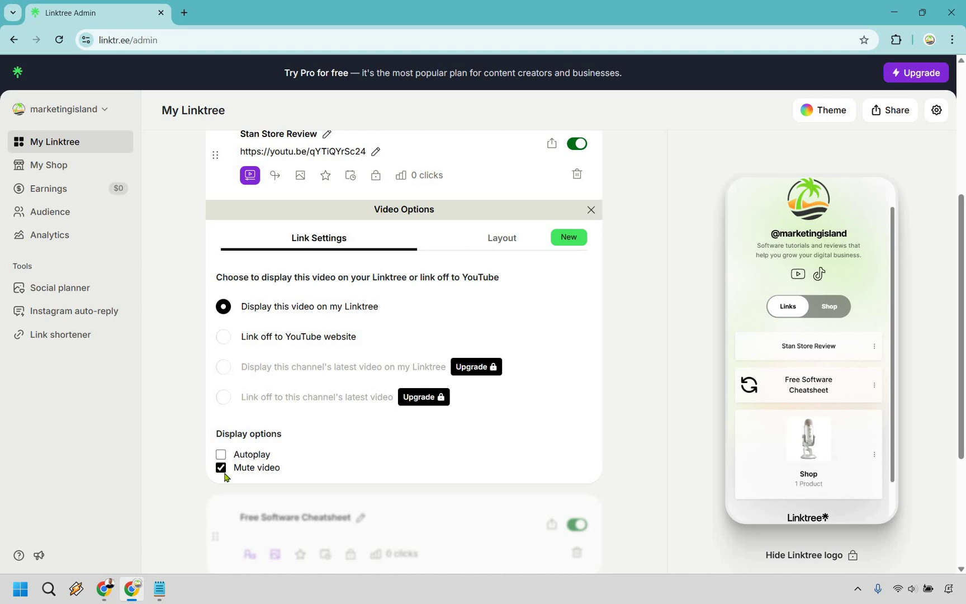
- Give the Stan Store Review video link the Featured layout and close its video options
click(498, 237)
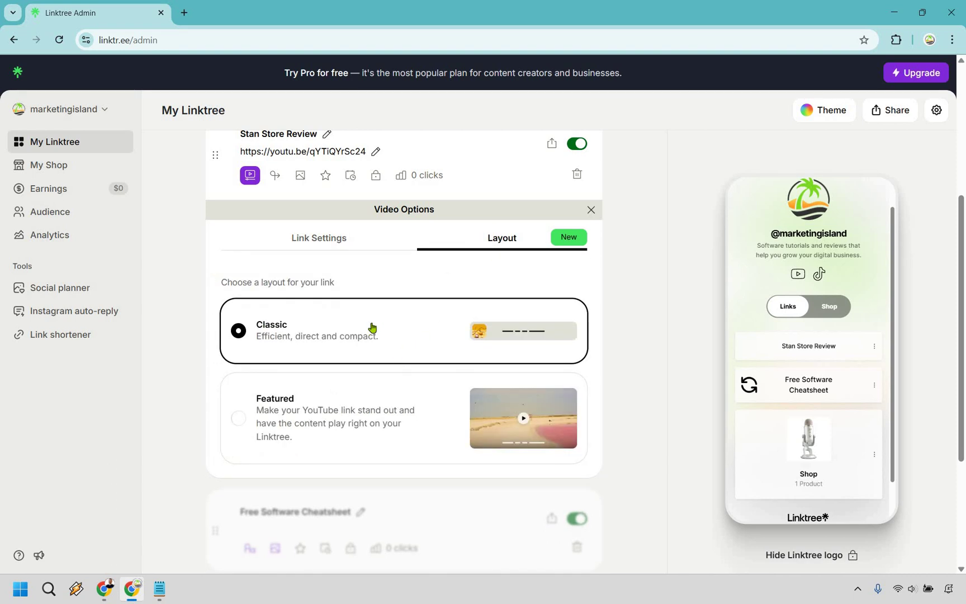
click(364, 421)
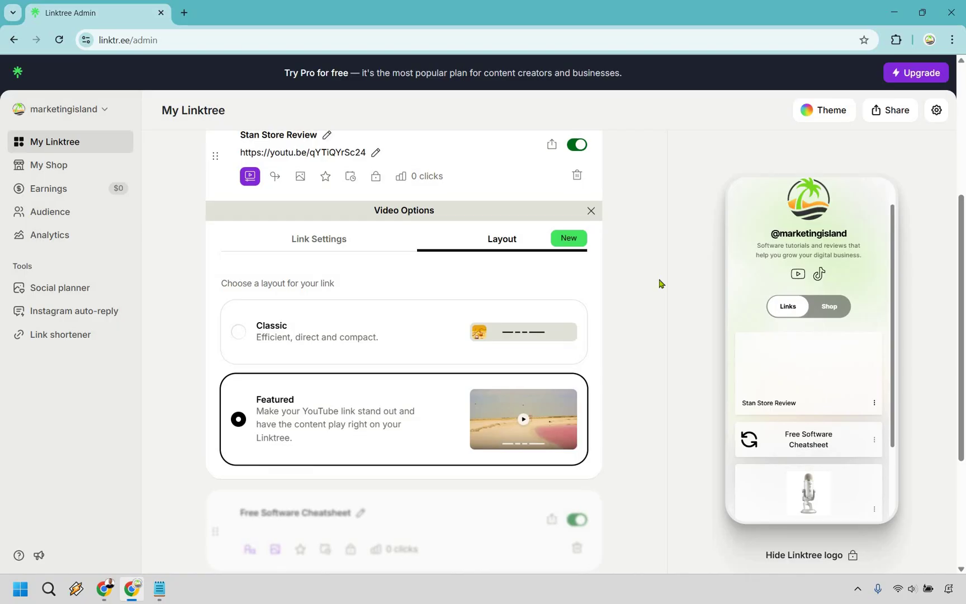
scroll(659, 282, up, 2)
click(259, 265)
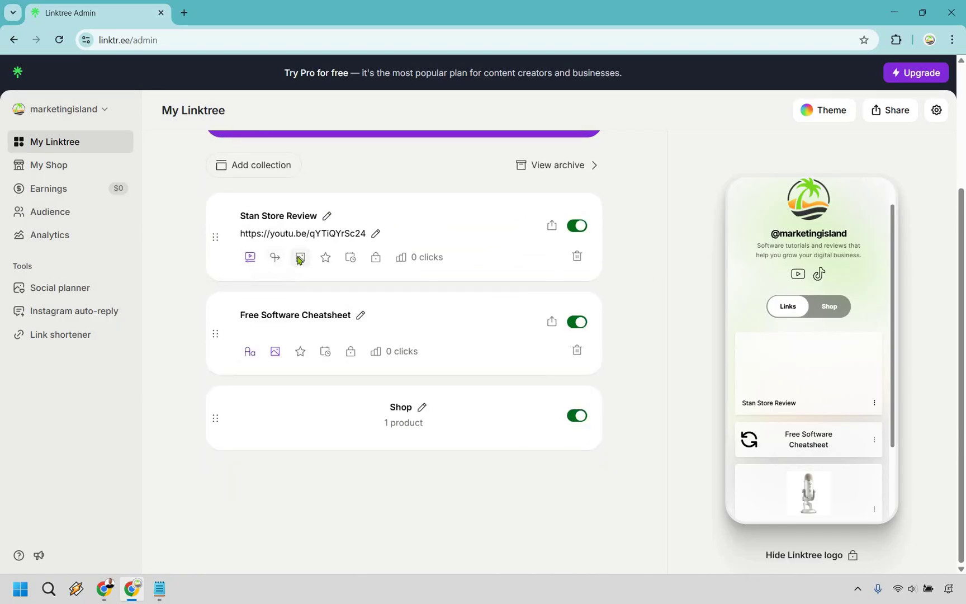
- Upload the "Stan Review Worth It?" image from the device as the thumbnail of the Stan Store Review link
click(299, 258)
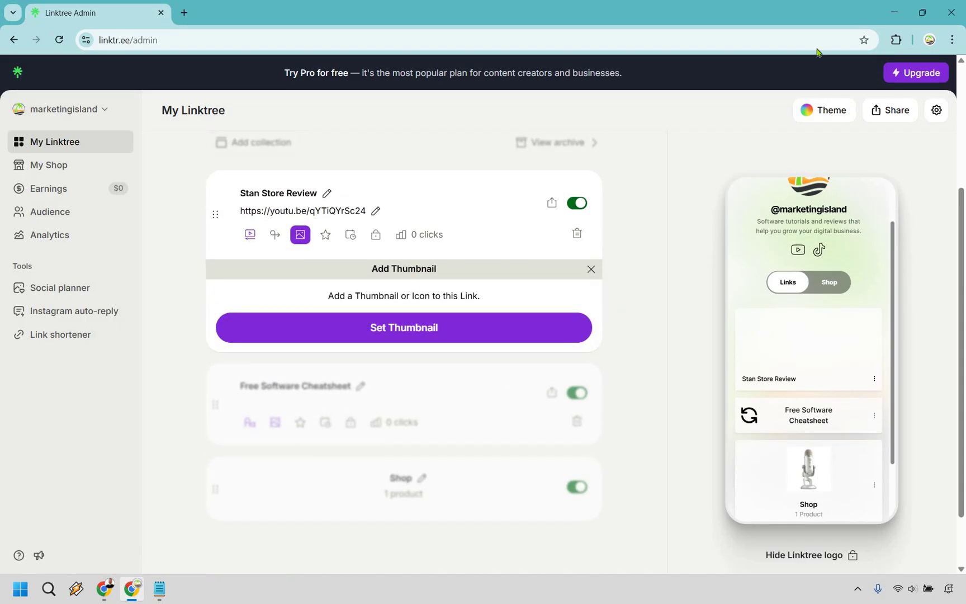
click(423, 331)
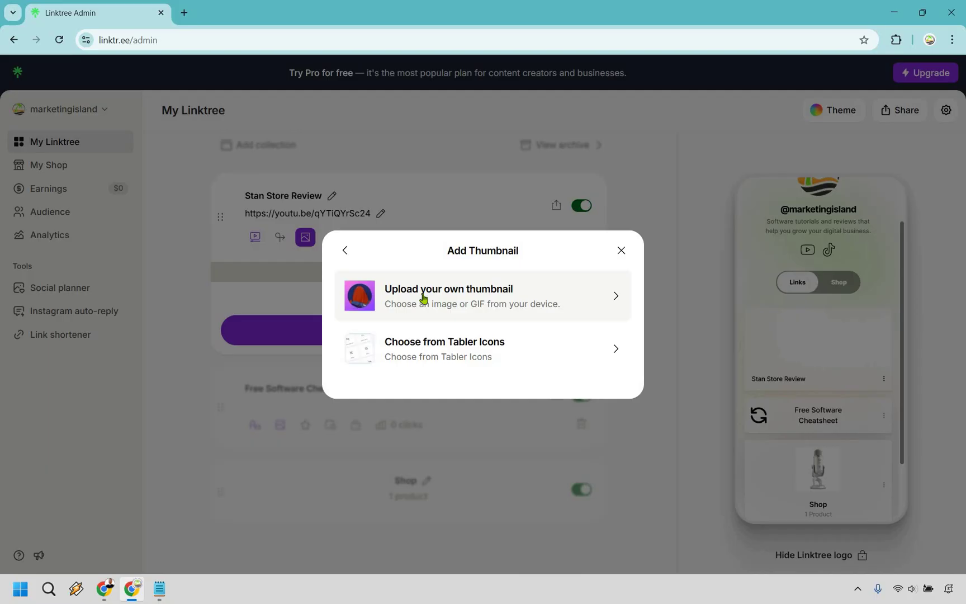
click(498, 300)
click(475, 285)
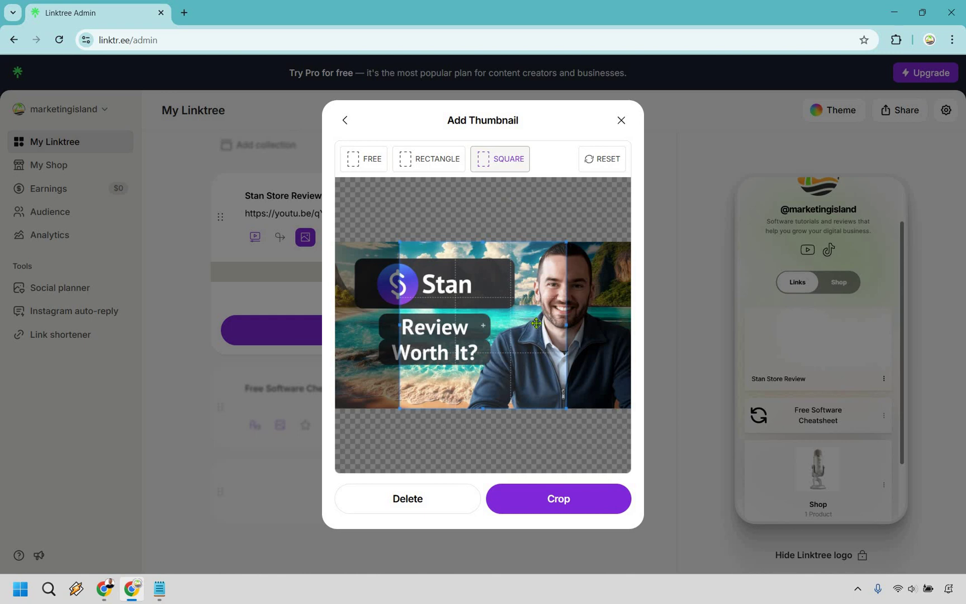
- Crop the uploaded thumbnail to the Rectangle format, save it and close the thumbnail options
drag(469, 322, 534, 323)
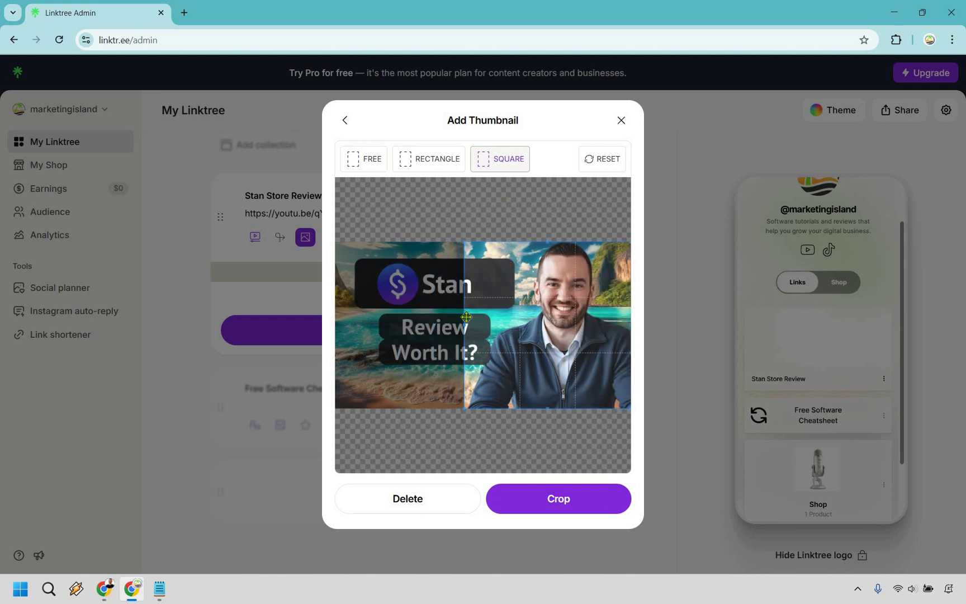
drag(467, 317, 364, 317)
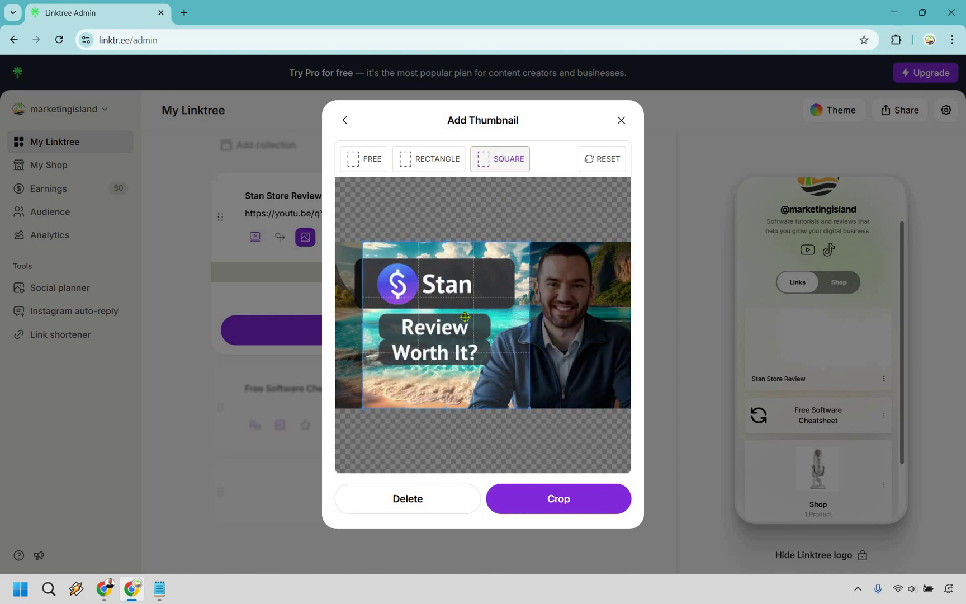
click(447, 166)
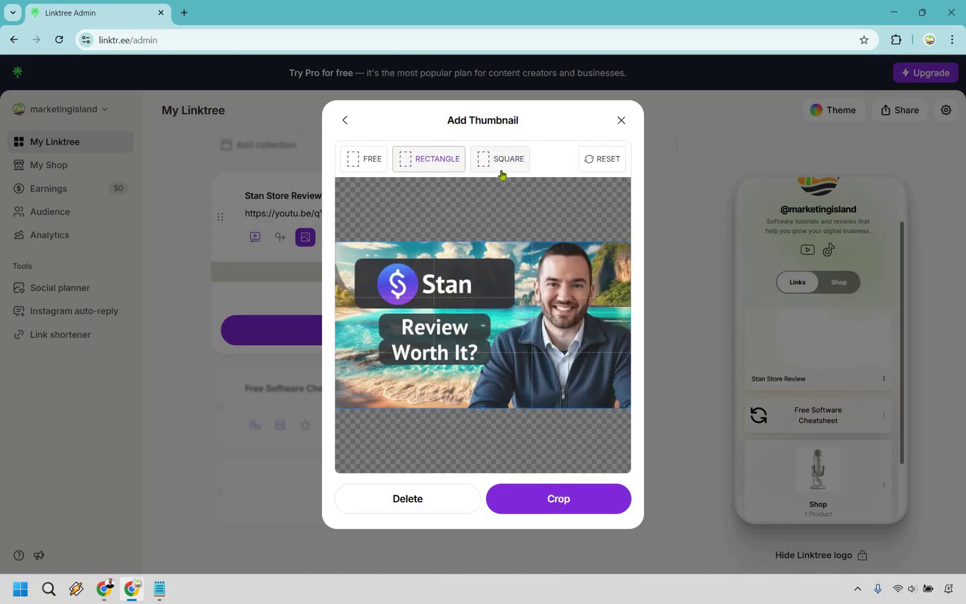
click(593, 501)
click(590, 501)
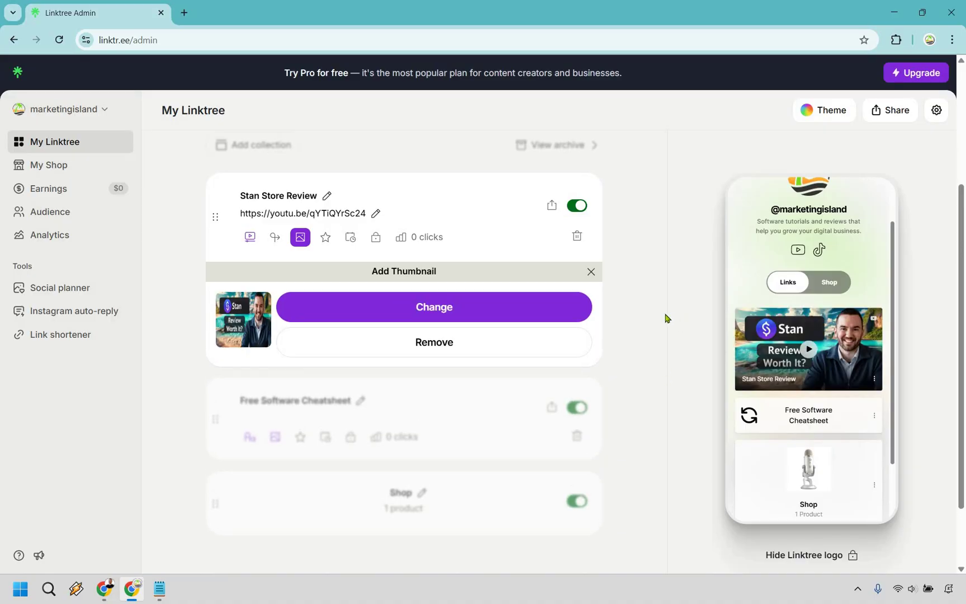
click(643, 278)
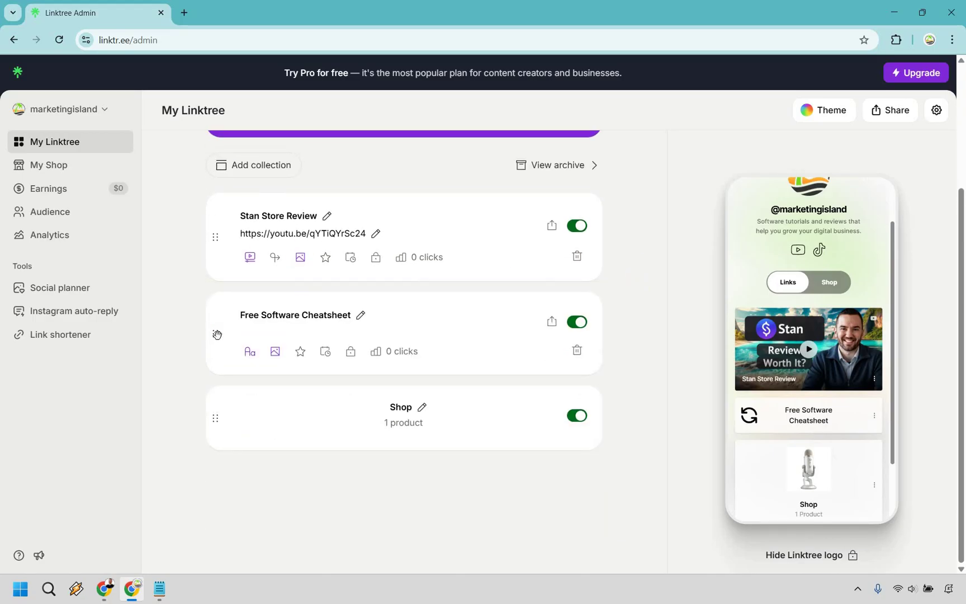
- Move the Free Software Cheatsheet block above the Stan Store Review link
drag(217, 332, 217, 231)
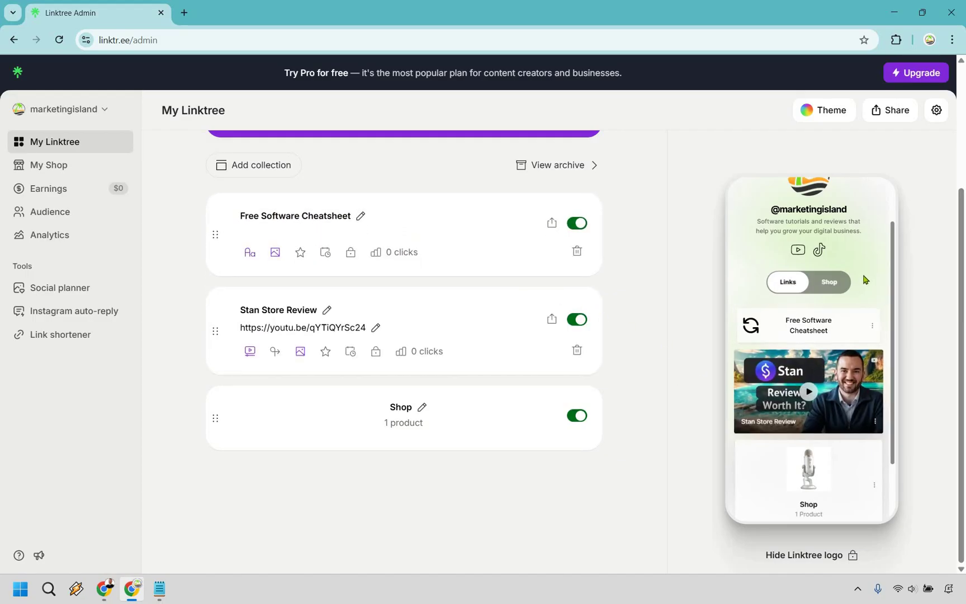
scroll(661, 309, up, 1)
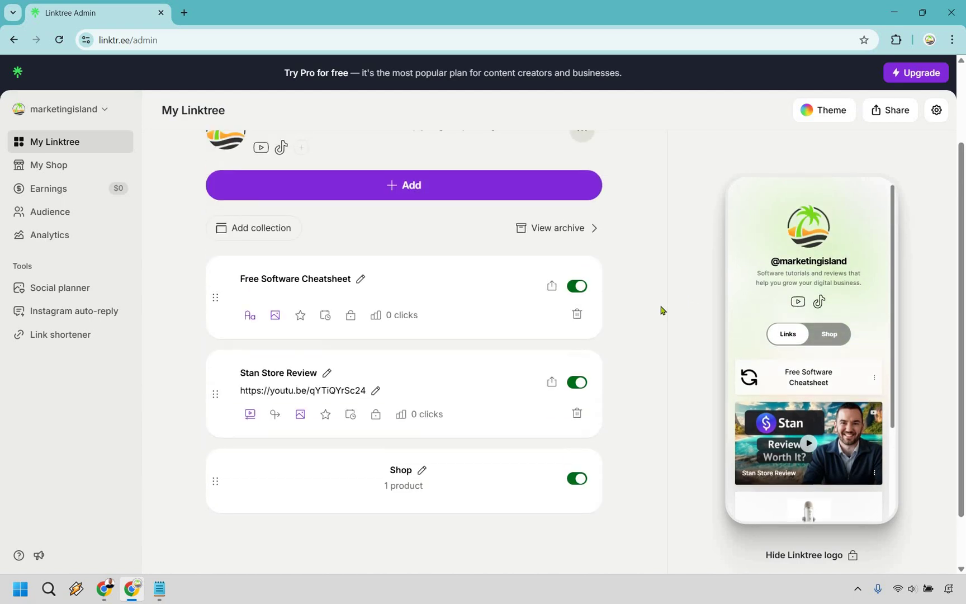
scroll(662, 309, up, 1)
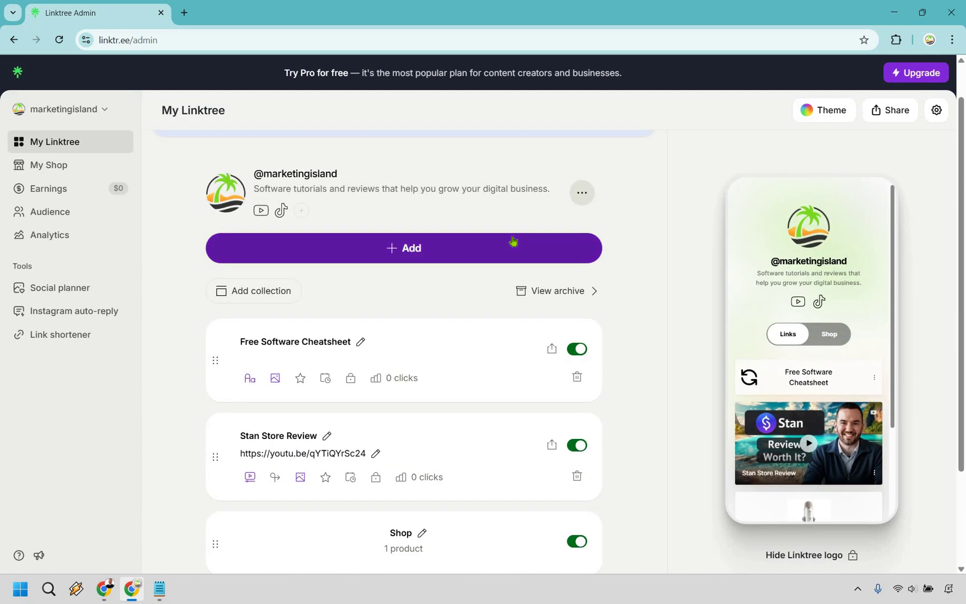
- Look through the full list of link apps that can be added and close it without adding one
click(542, 254)
scroll(240, 443, down, 1)
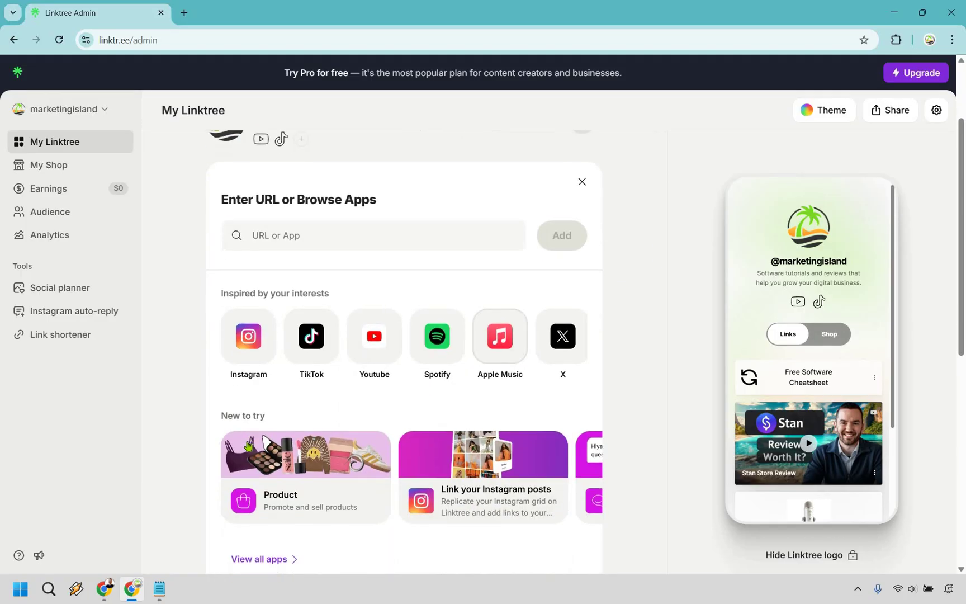
scroll(248, 446, down, 2)
click(254, 442)
scroll(719, 334, down, 3)
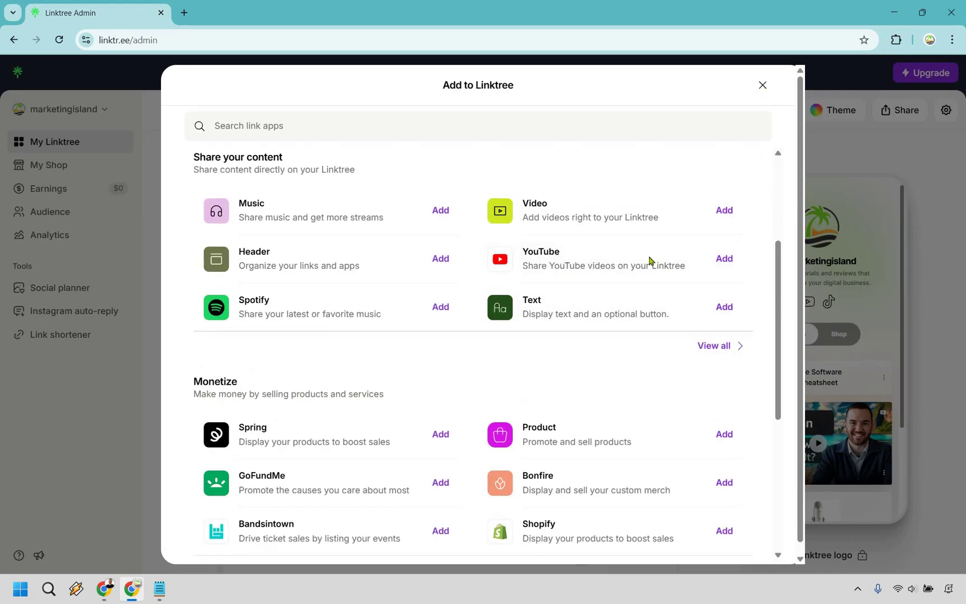
key(Escape)
scroll(642, 304, up, 3)
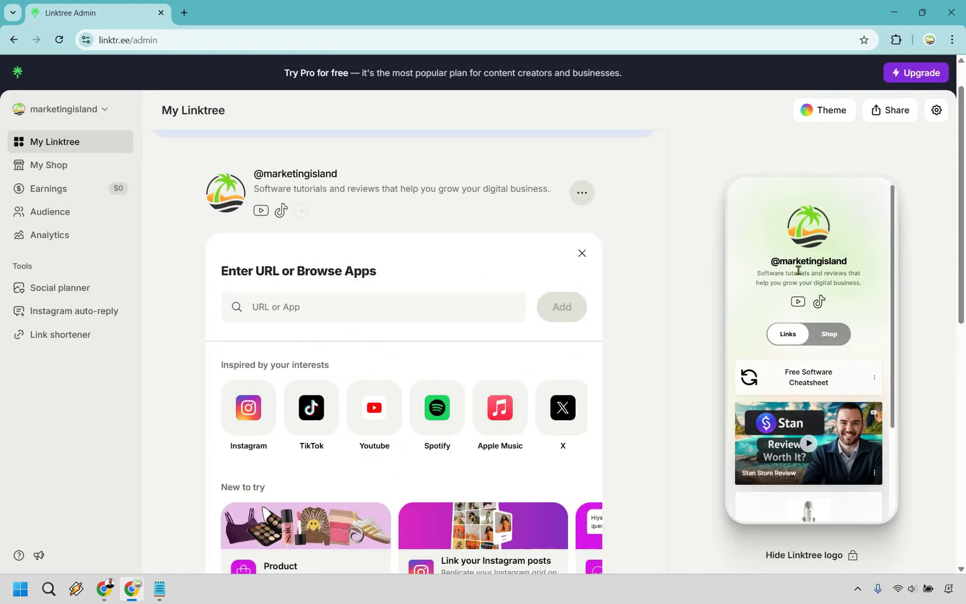
- Open the Linktree's Theme settings and go to the available themes
click(816, 119)
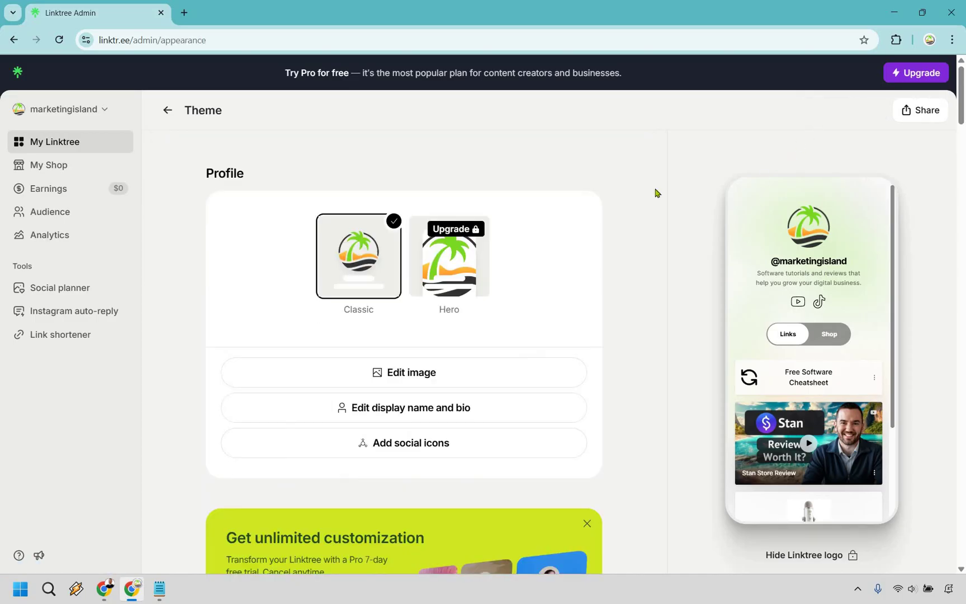
scroll(656, 192, down, 12)
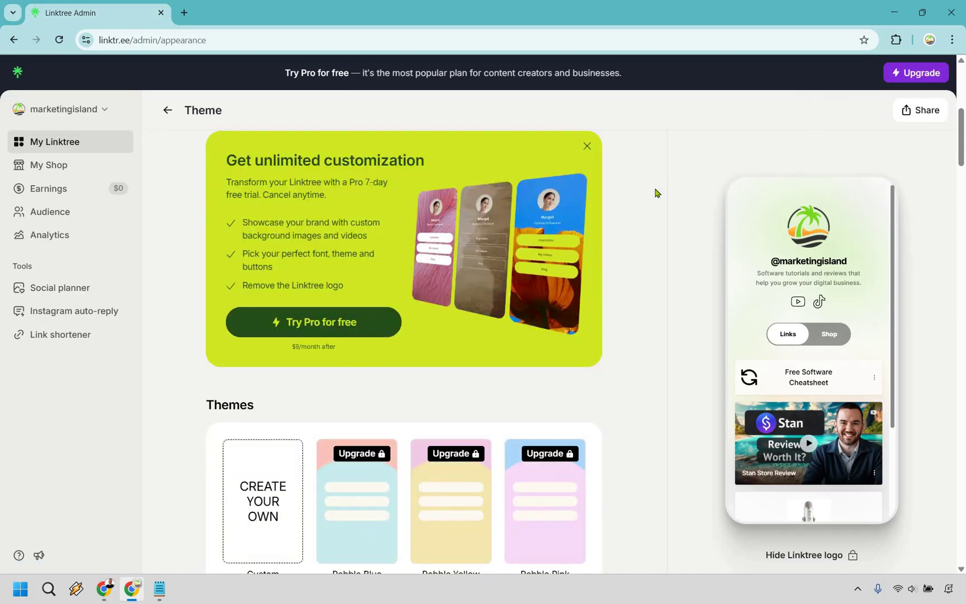
scroll(656, 192, down, 6)
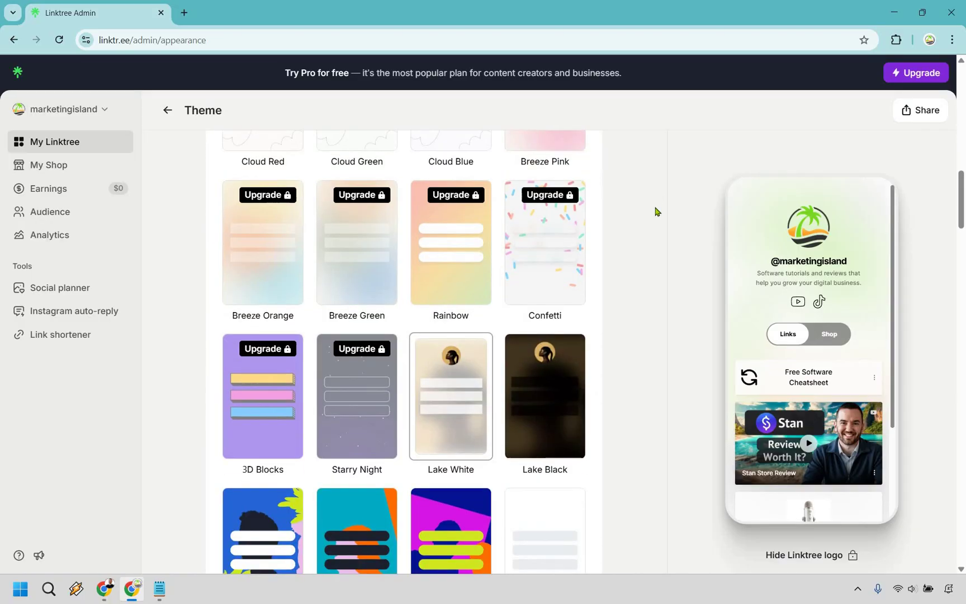
- Try the Lake Black theme and check the whole page in the phone preview
click(533, 267)
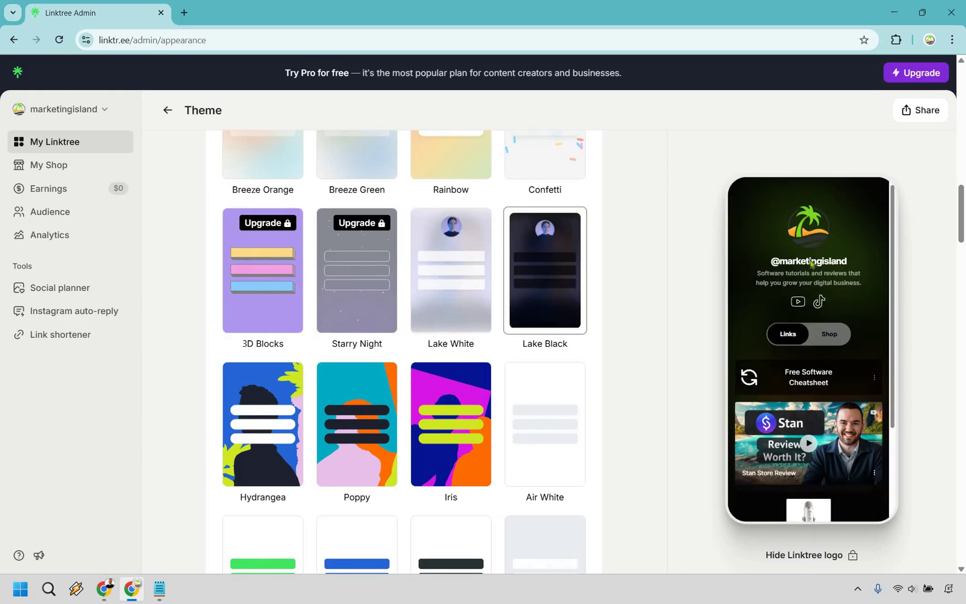
scroll(833, 380, down, 2)
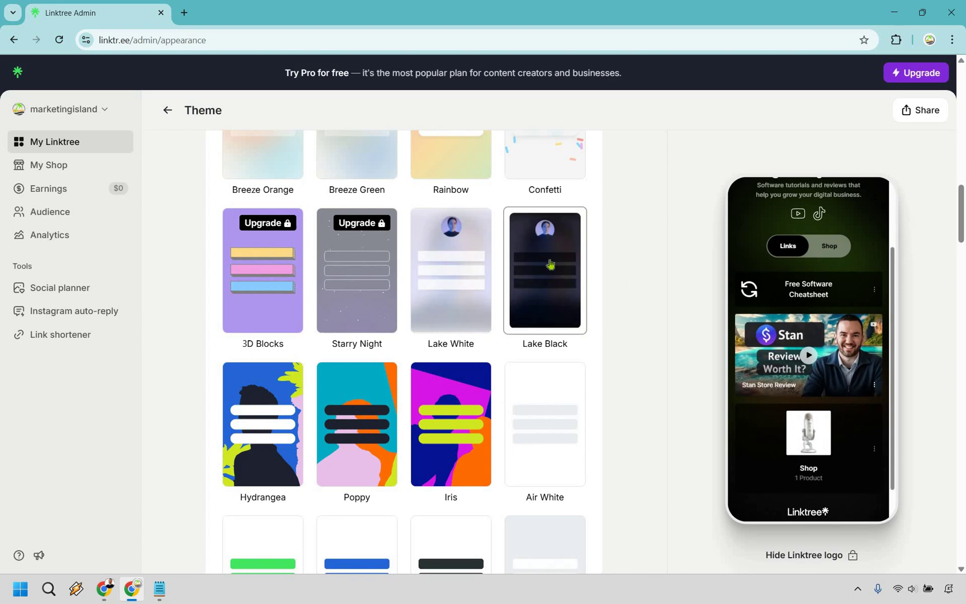
scroll(545, 329, down, 1)
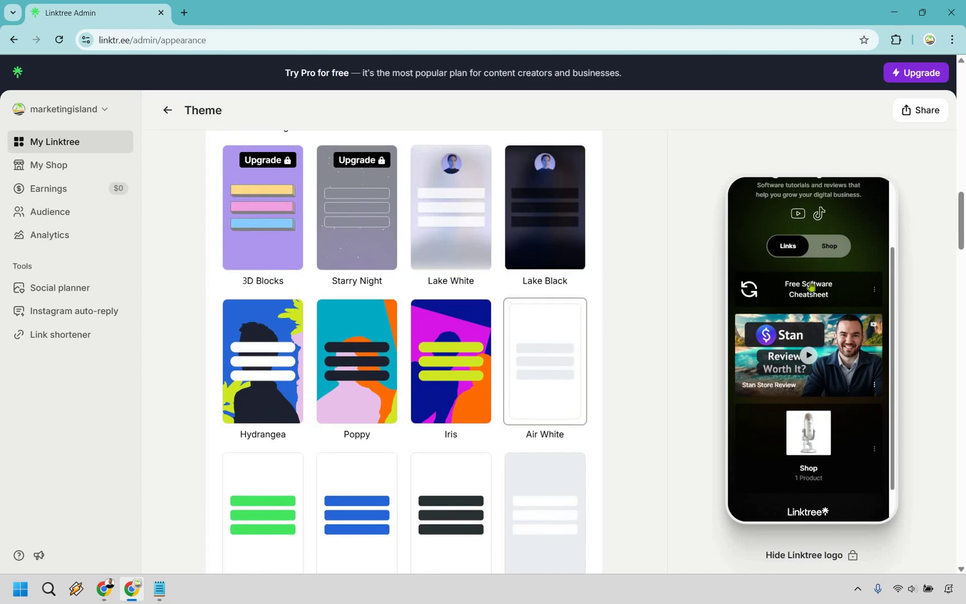
scroll(812, 287, up, 2)
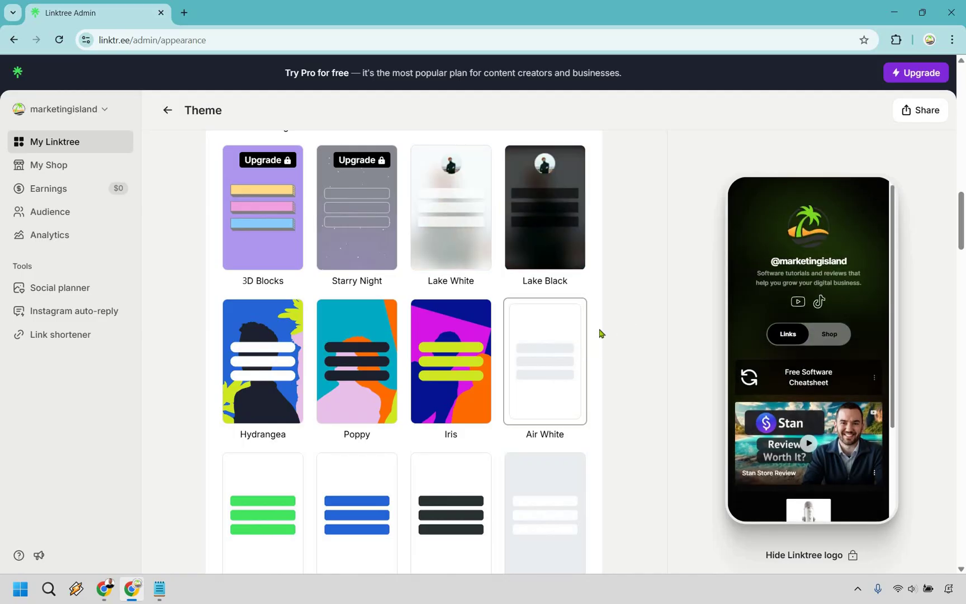
- Try the Air White and Air Leaf themes and check them in the phone preview
click(531, 337)
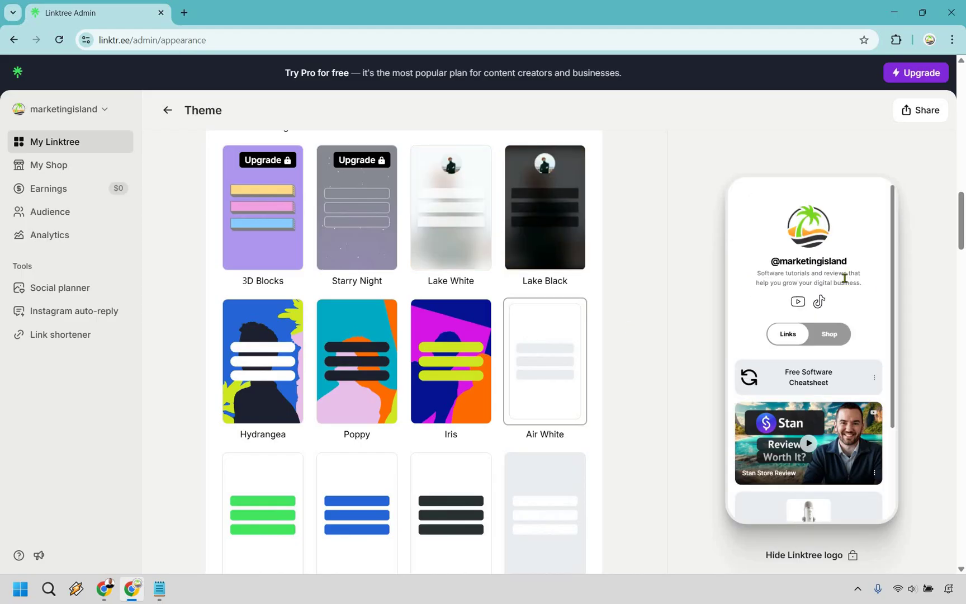
scroll(256, 399, down, 2)
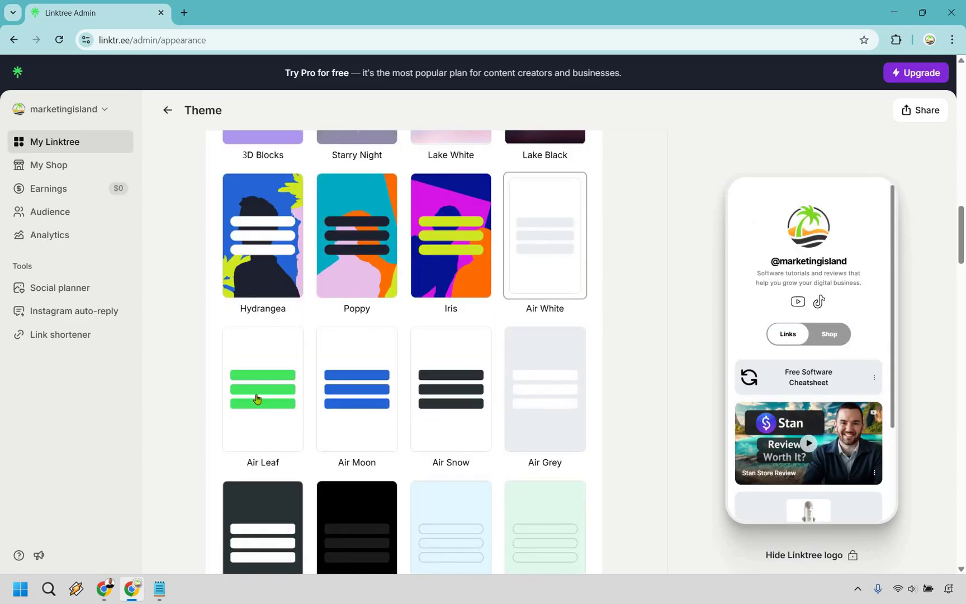
click(256, 396)
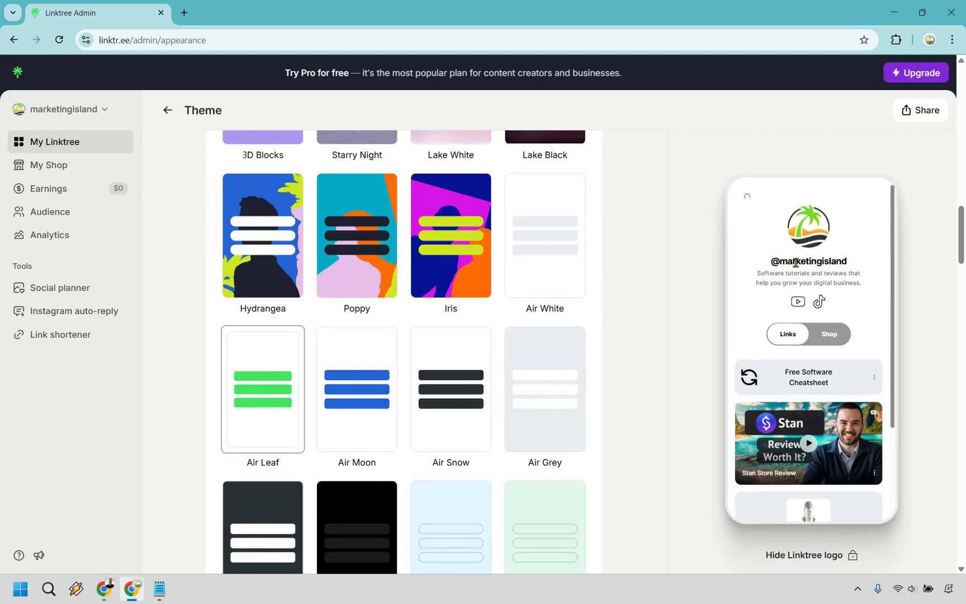
scroll(808, 260, down, 3)
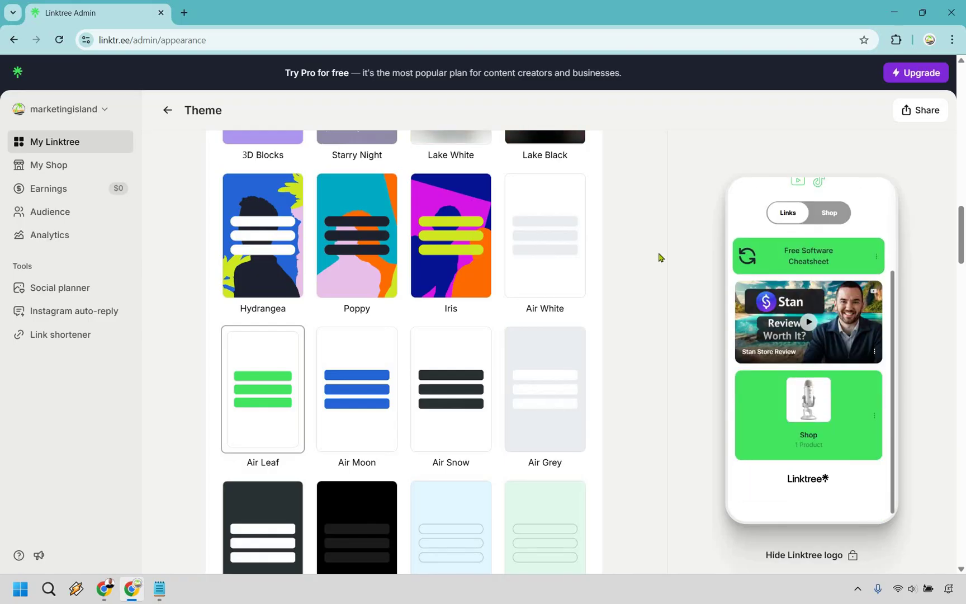
- Browse the remaining themes, apply Lake White and return to the Profile section of the Theme settings
scroll(646, 258, down, 6)
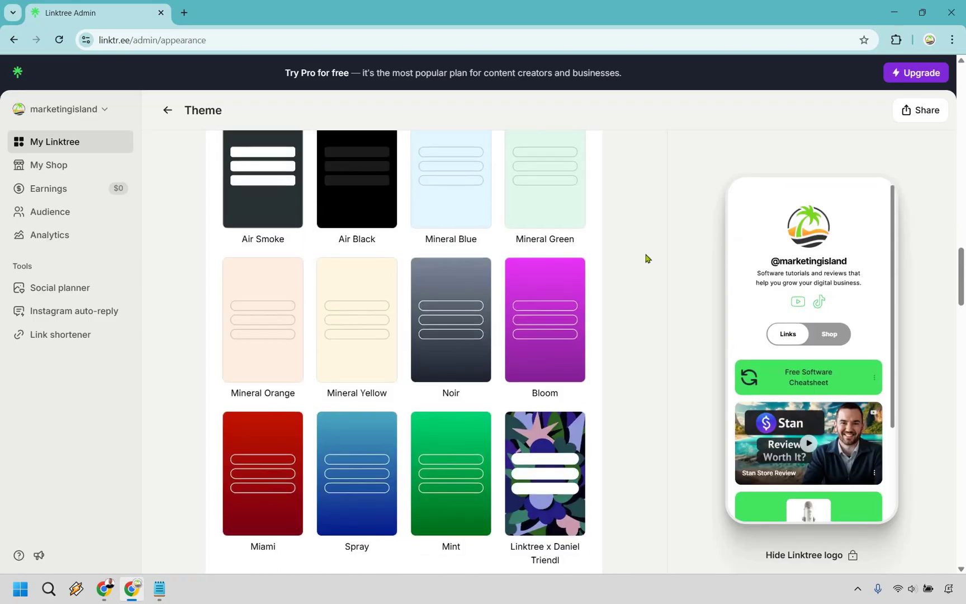
scroll(646, 258, down, 6)
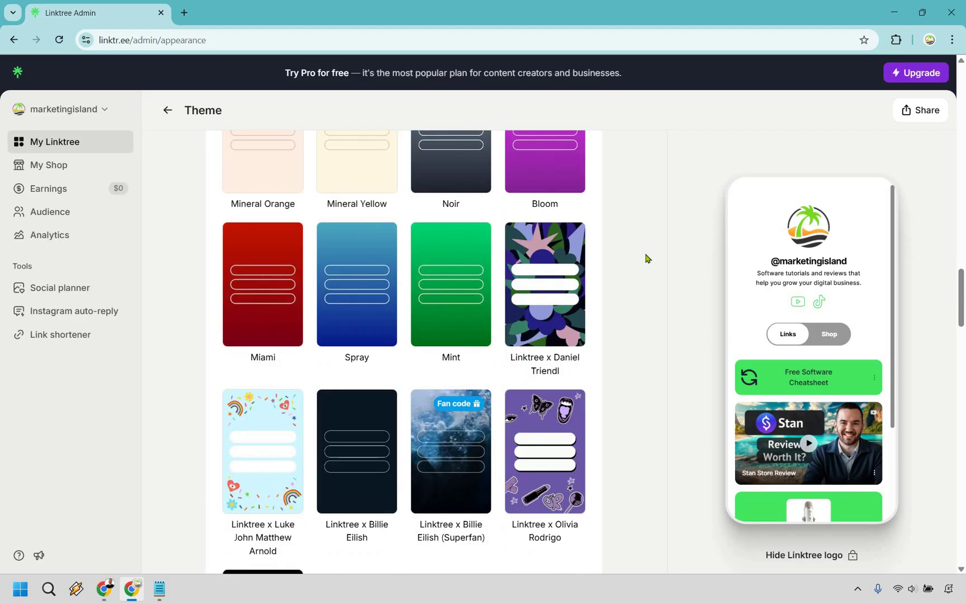
scroll(646, 258, up, 8)
scroll(576, 280, up, 8)
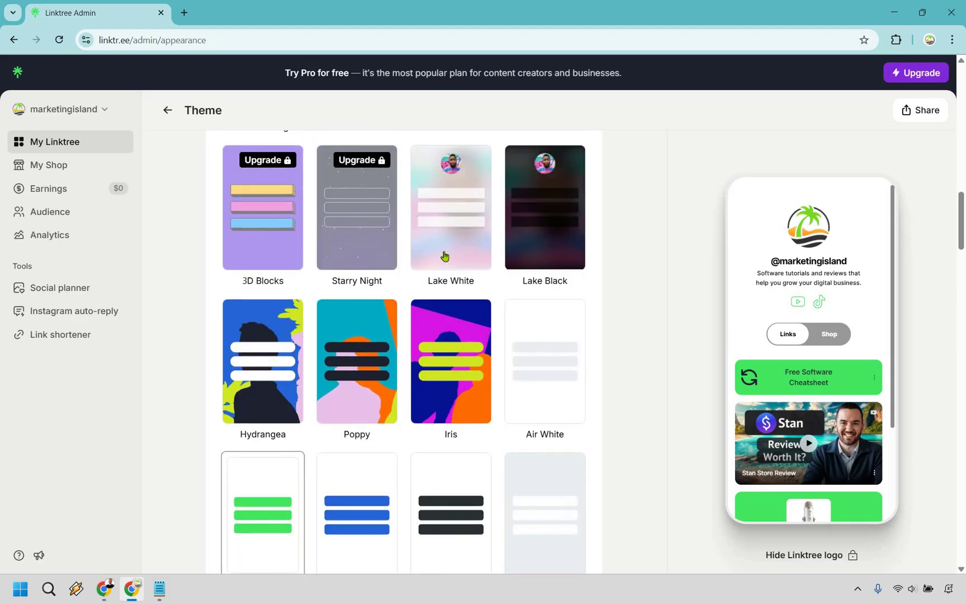
click(444, 256)
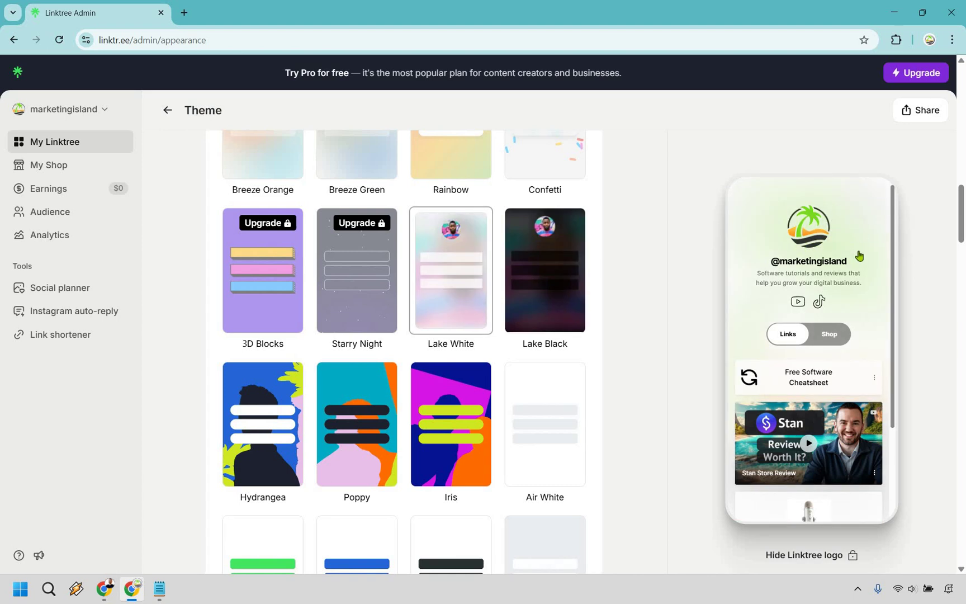
scroll(857, 254, down, 2)
scroll(731, 218, up, 2)
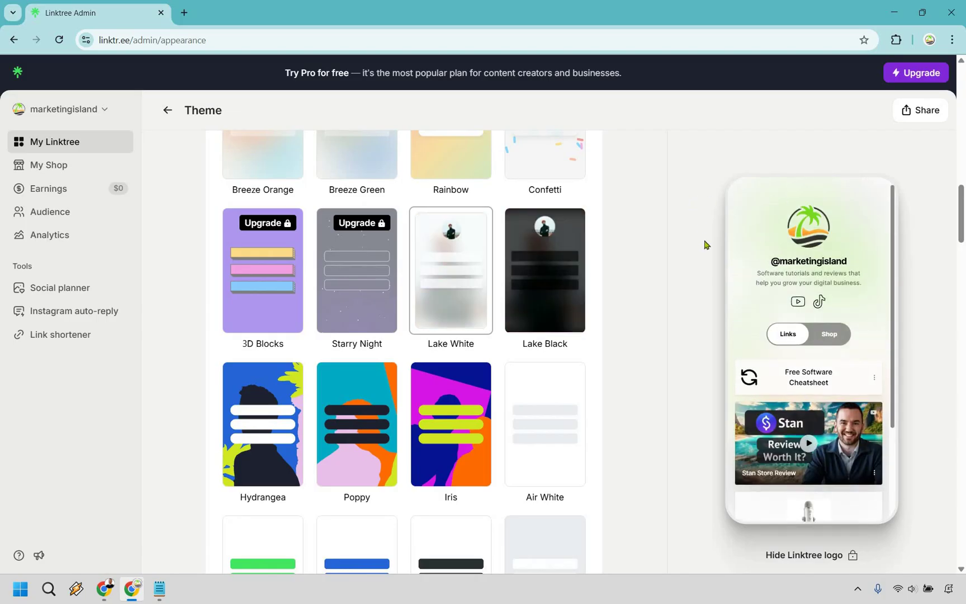
scroll(699, 248, up, 10)
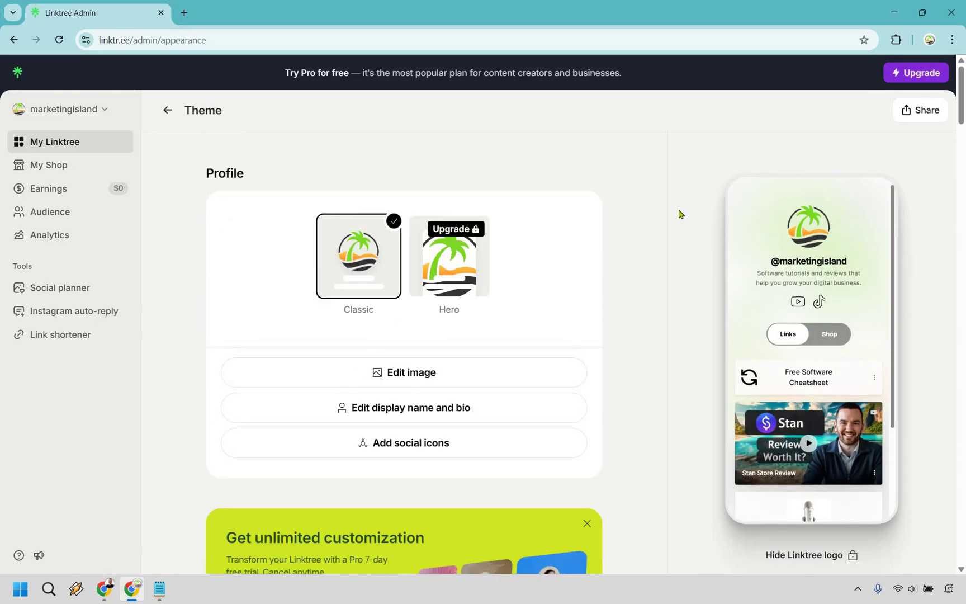